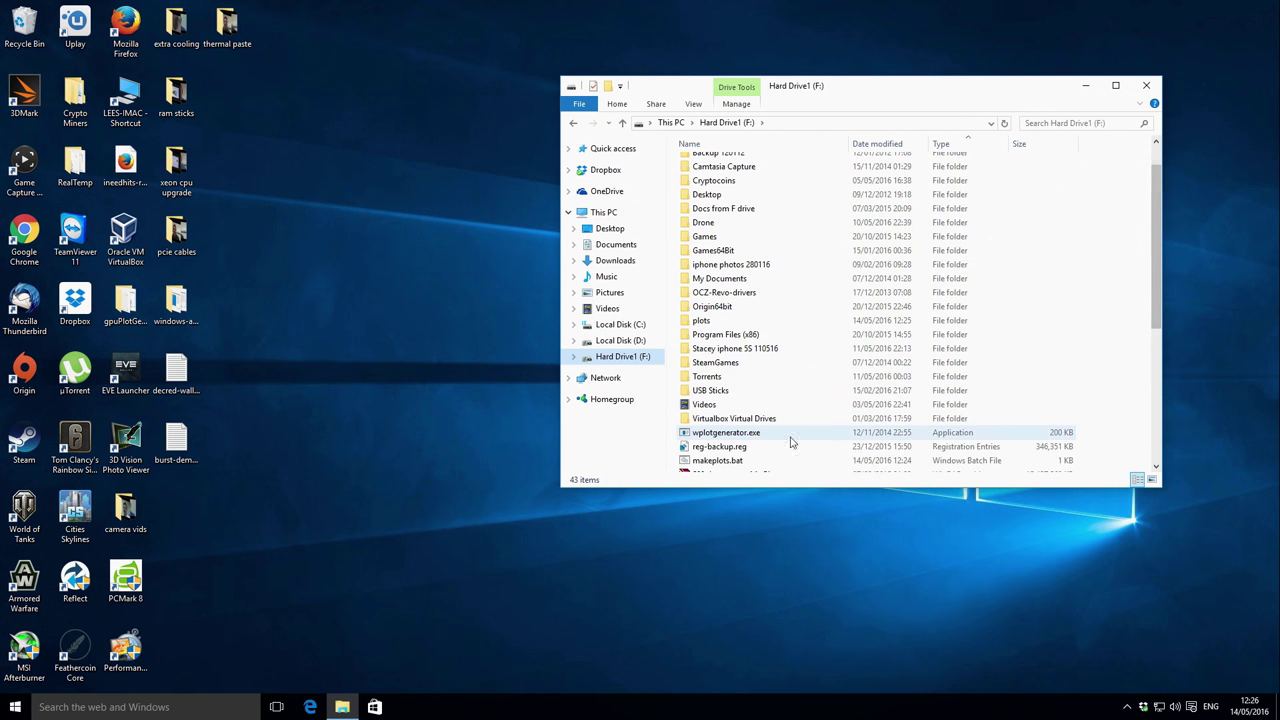
Open makeplots.bat on drive F for editing and review the program name and account number in its command
{"action": "left_click", "coordinate": [742, 436]}
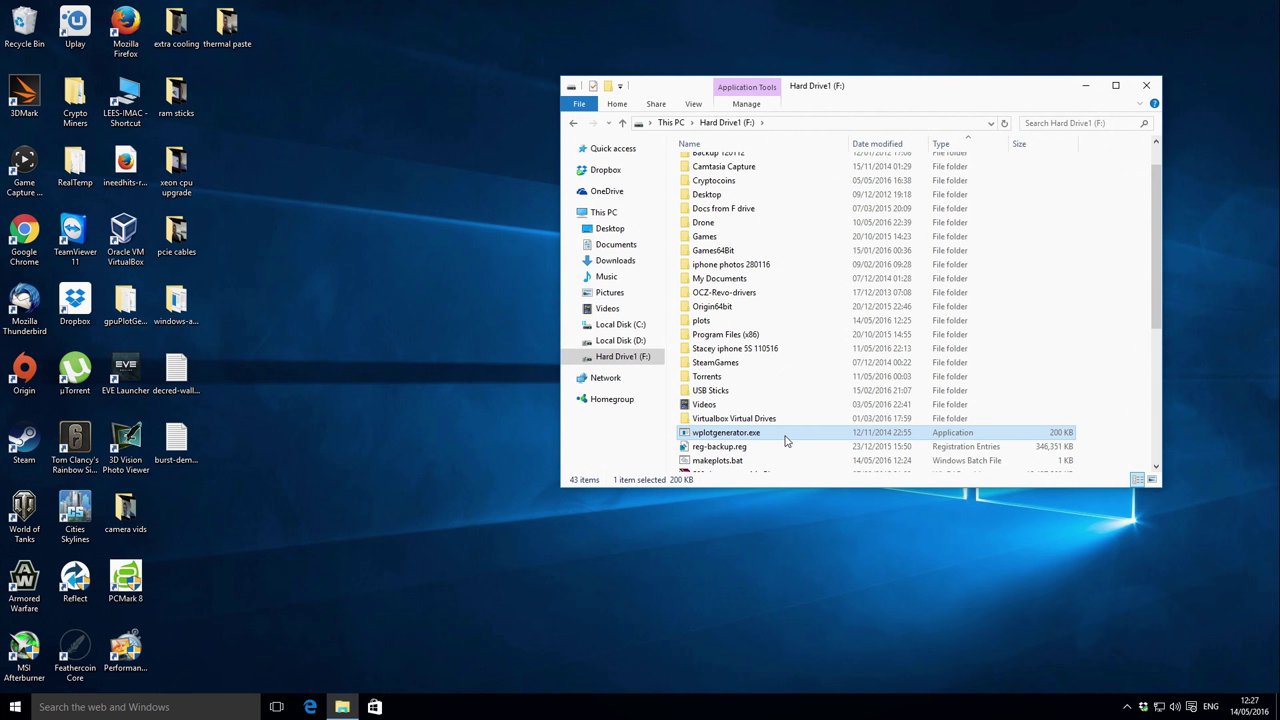
{"action": "left_click", "coordinate": [720, 462]}
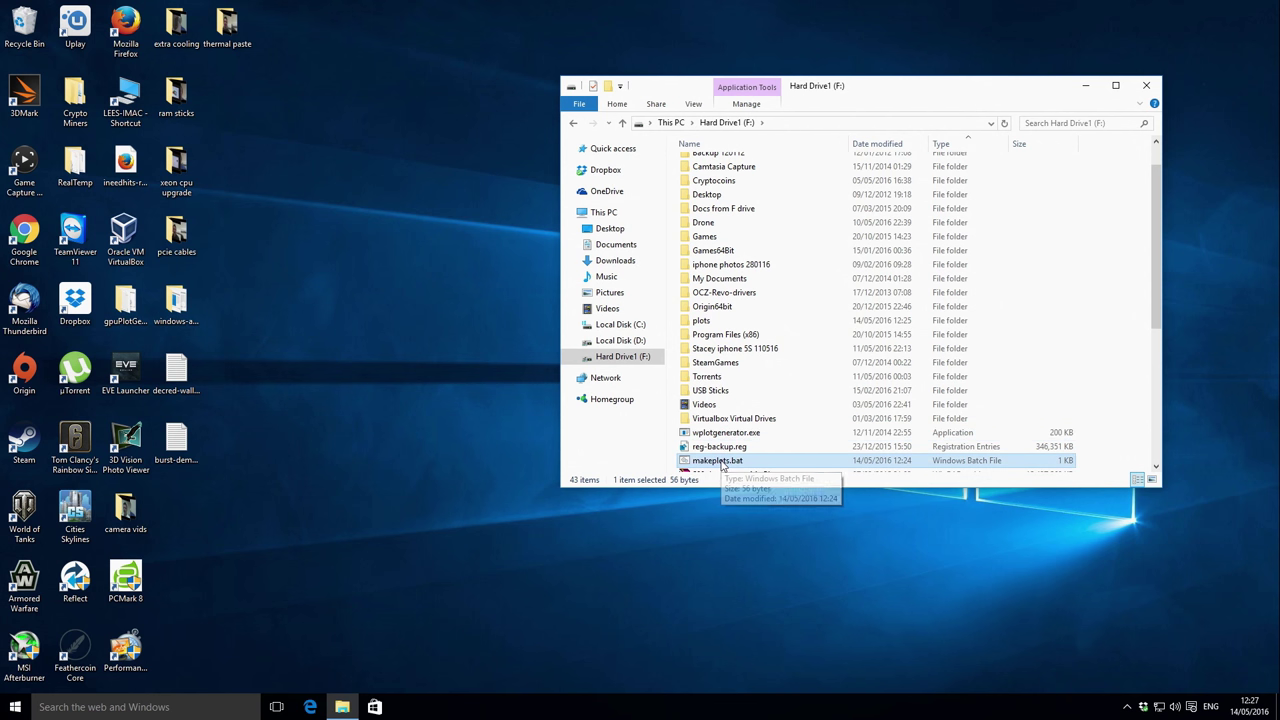
{"action": "right_click", "coordinate": [721, 462]}
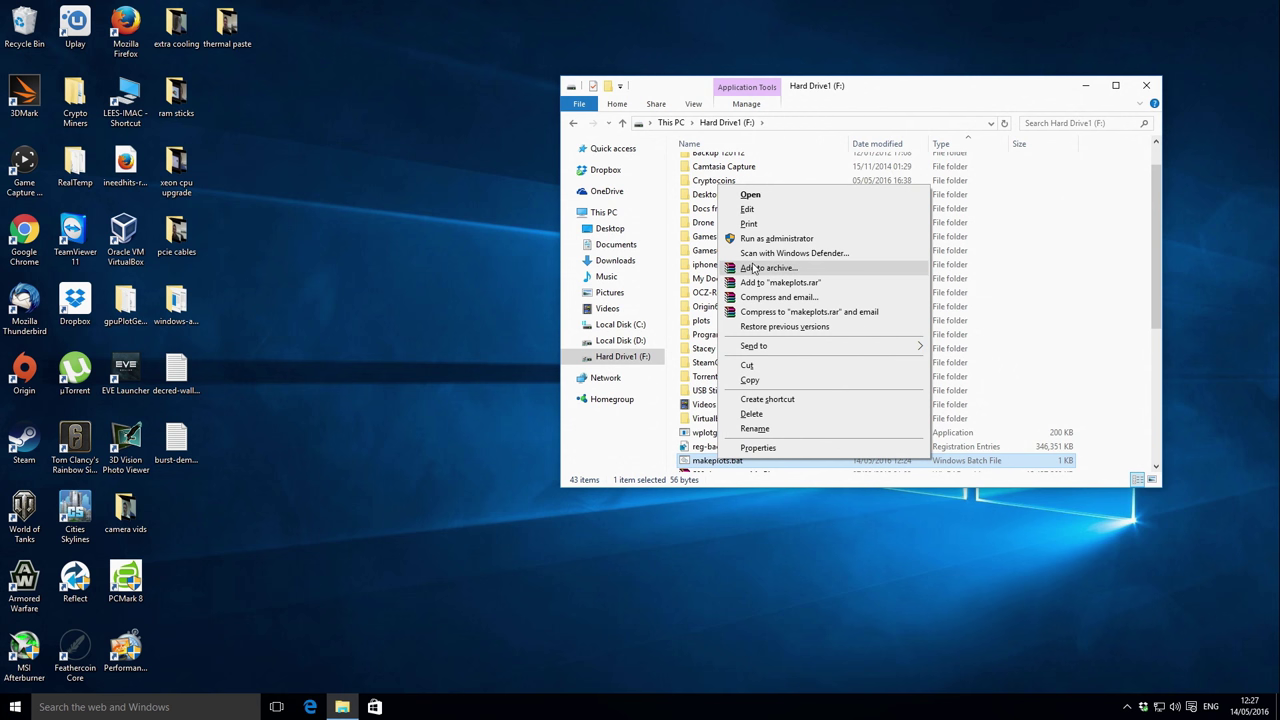
{"action": "left_click", "coordinate": [760, 210]}
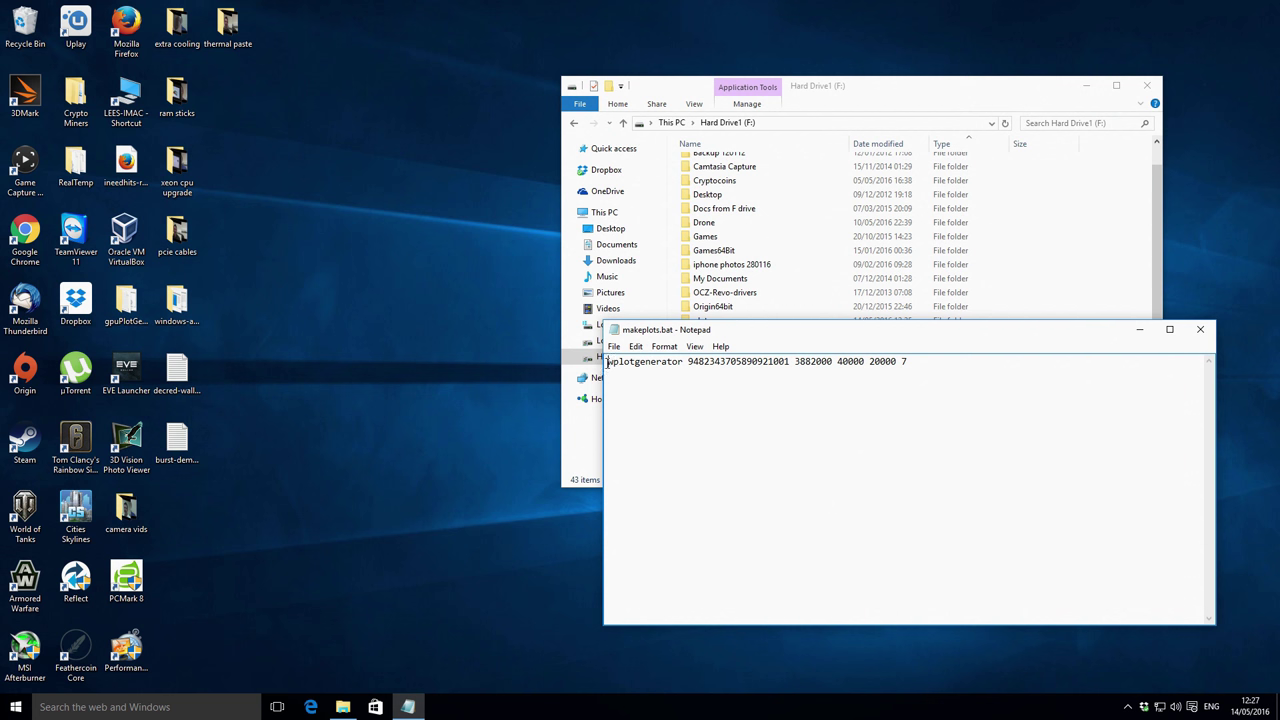
{"action": "left_click_drag", "start_coordinate": [607, 362], "coordinate": [684, 364]}
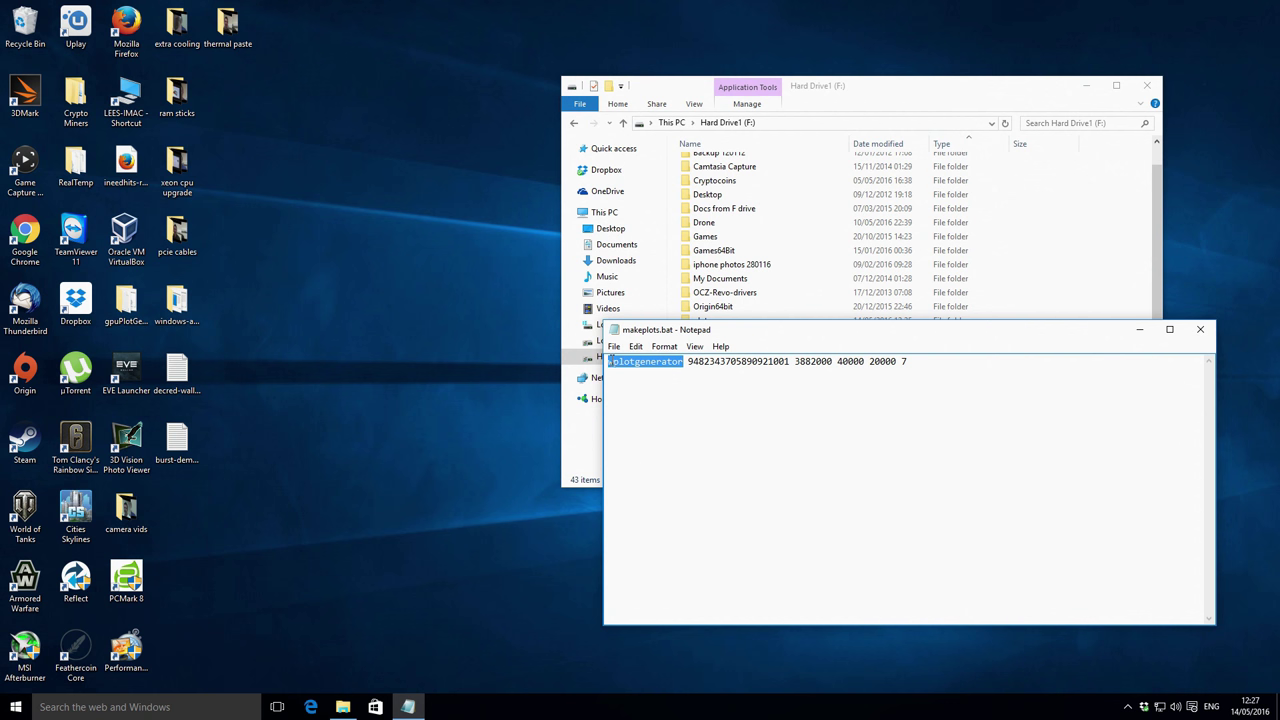
{"action": "left_click", "coordinate": [685, 362]}
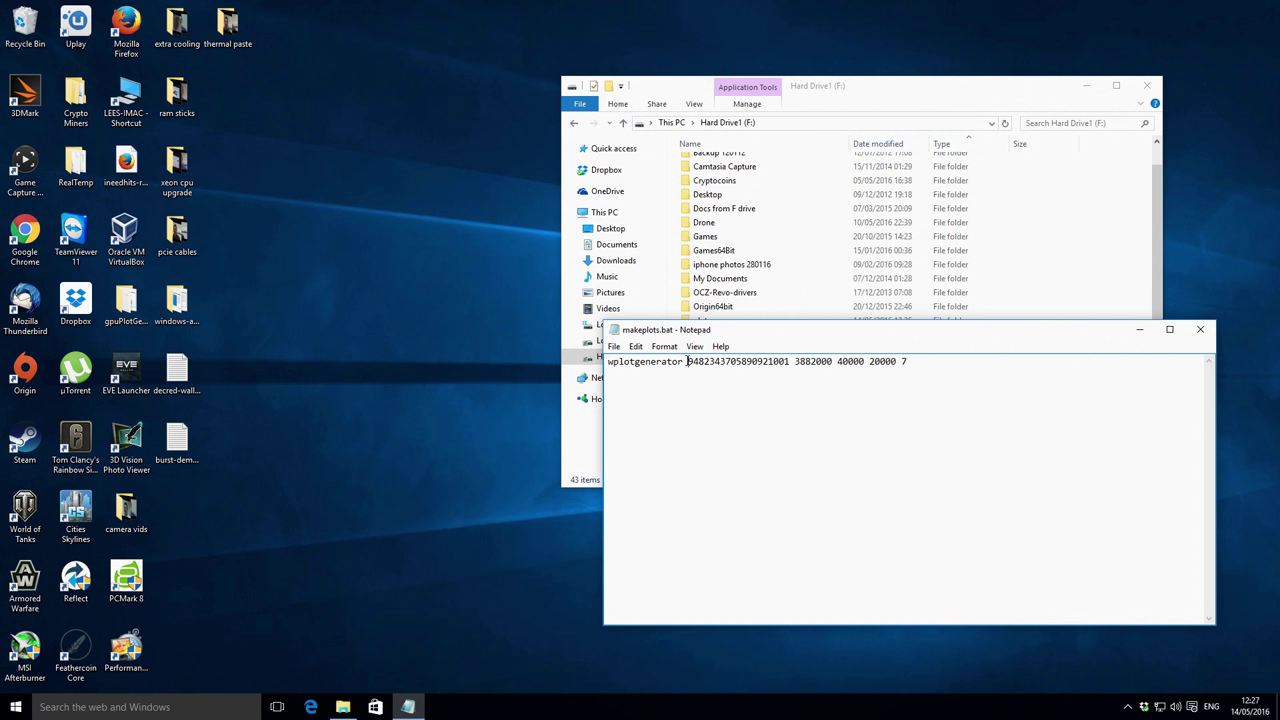
{"action": "left_click_drag", "start_coordinate": [688, 362], "coordinate": [790, 362]}
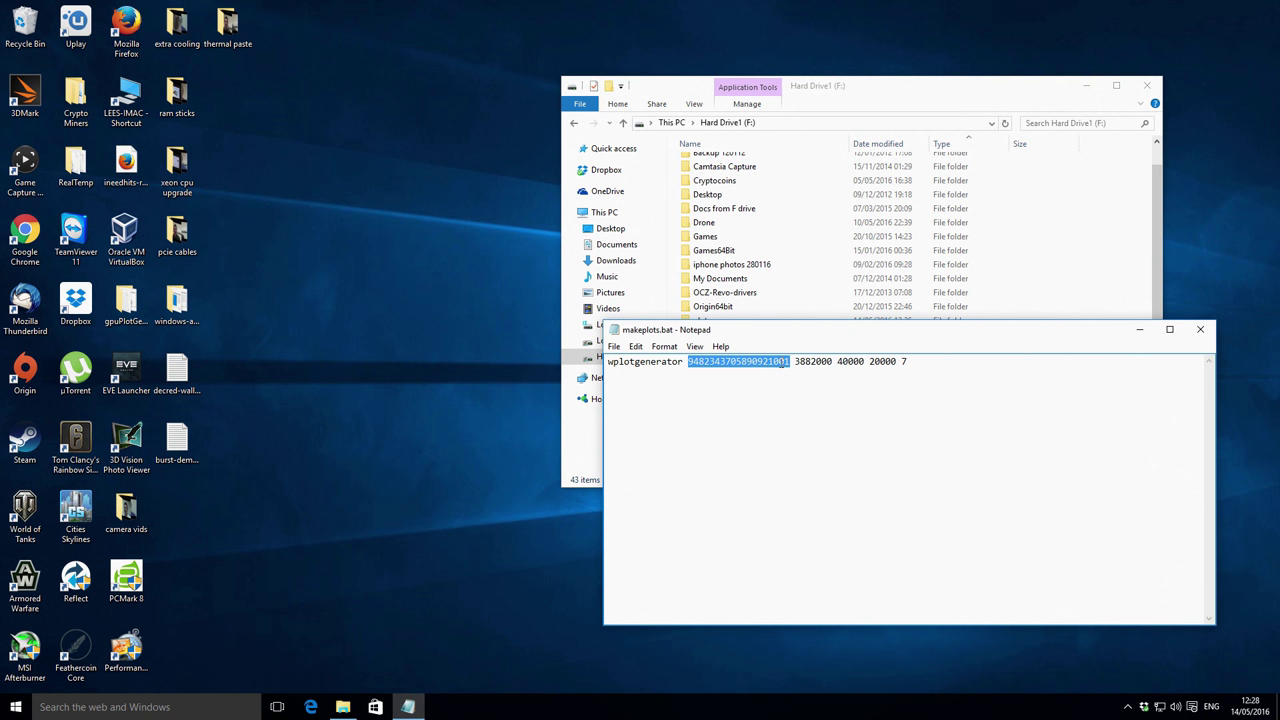
{"action": "left_click", "coordinate": [741, 365]}
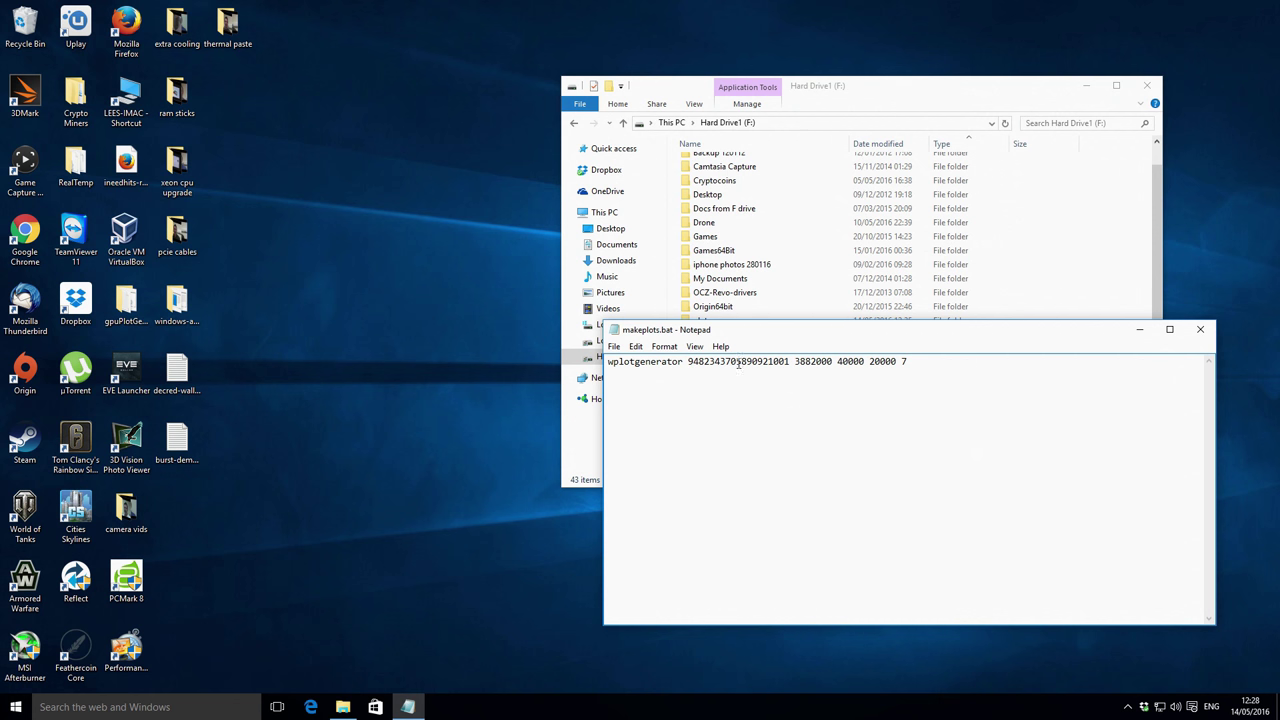
Open the burst-demo text file from the desktop and copy the numeric account ID from it
{"action": "left_click", "coordinate": [184, 443]}
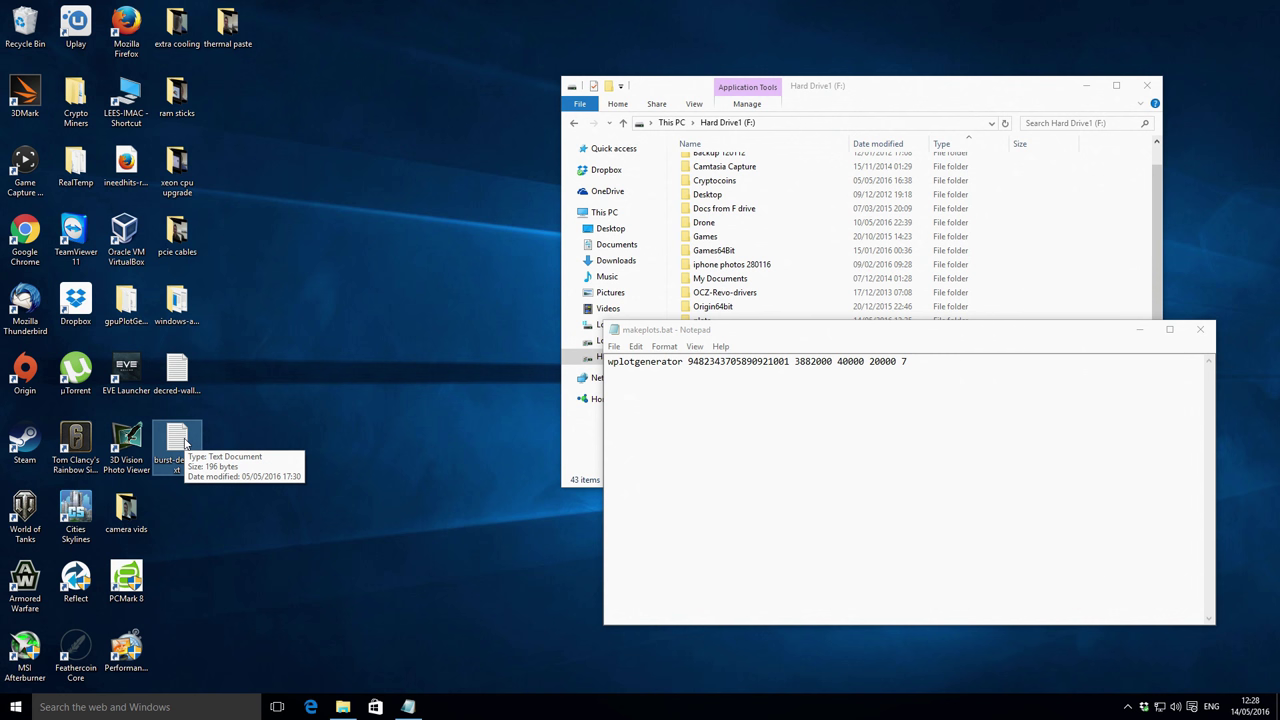
{"action": "double_click", "coordinate": [178, 440]}
{"action": "left_click", "coordinate": [645, 433]}
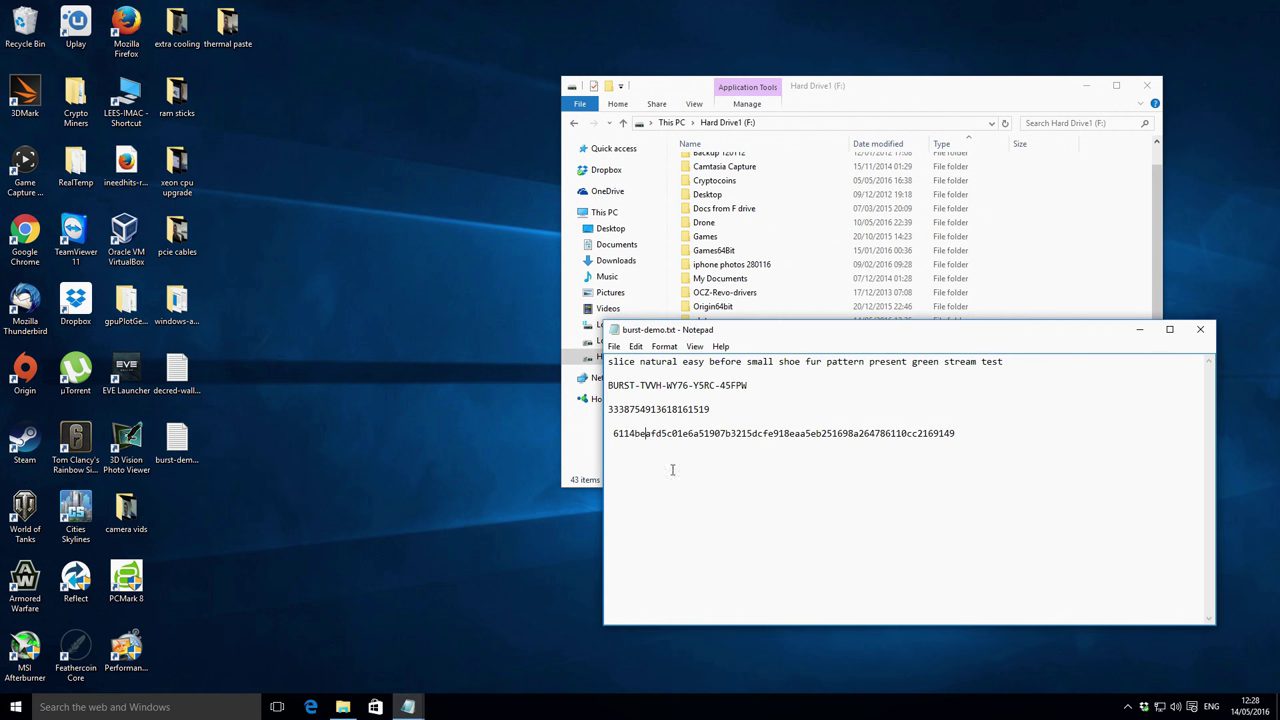
{"action": "left_click_drag", "start_coordinate": [711, 409], "coordinate": [609, 409]}
{"action": "key", "text": "ctrl+c"}
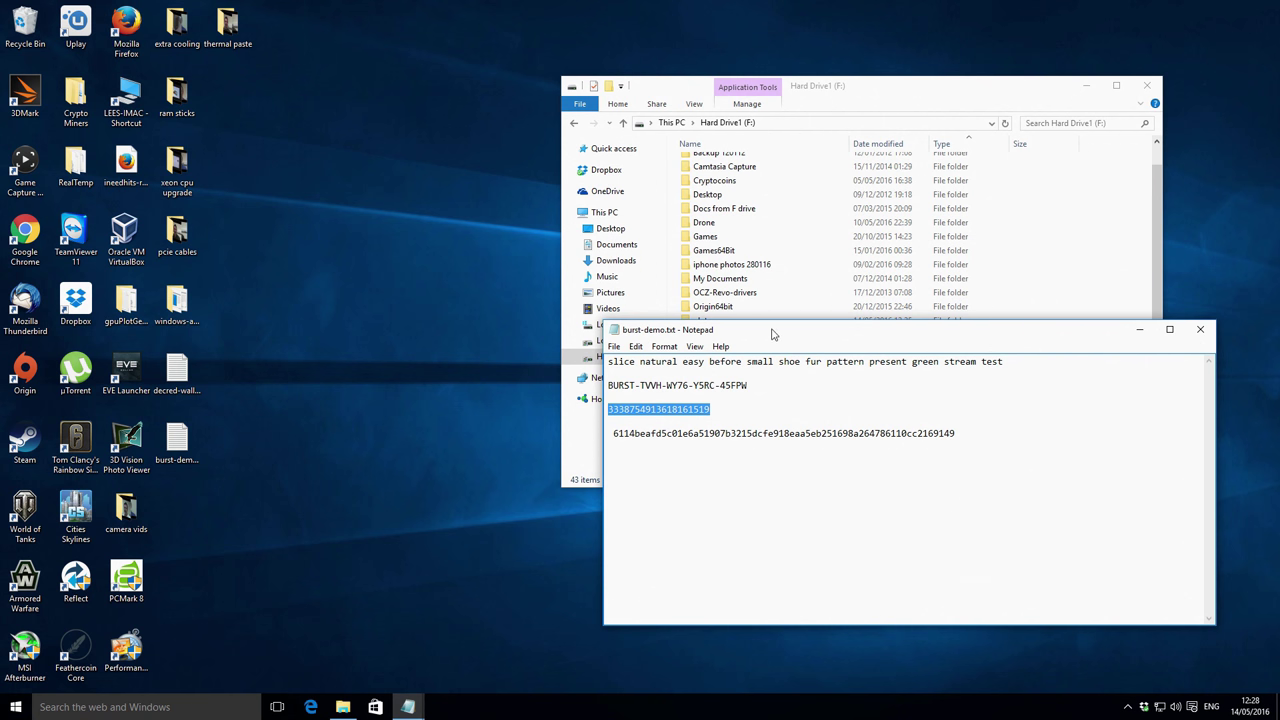
Move the burst-demo window aside and replace the account number in the makeplots.bat command with the copied numeric account ID
{"action": "left_click_drag", "start_coordinate": [770, 330], "coordinate": [770, 446]}
{"action": "left_click", "coordinate": [736, 361]}
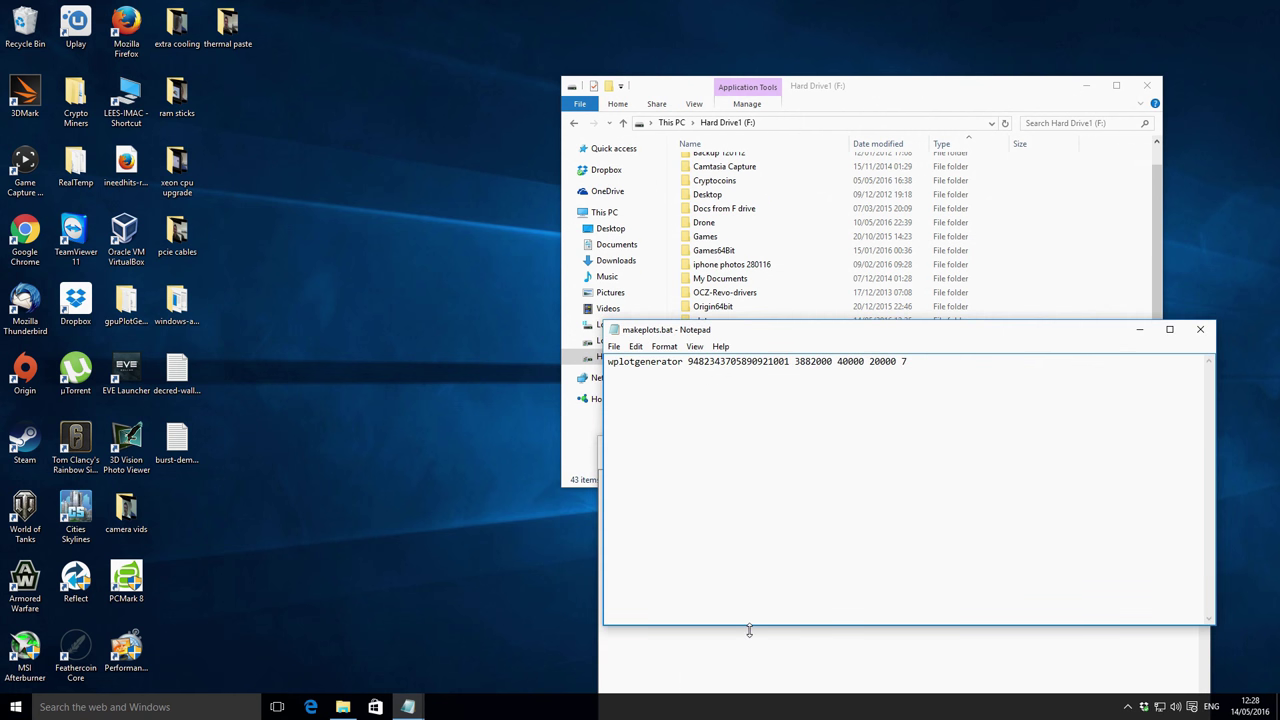
{"action": "left_click", "coordinate": [750, 632]}
{"action": "left_click", "coordinate": [691, 361]}
{"action": "left_click_drag", "start_coordinate": [689, 361], "coordinate": [791, 362]}
{"action": "key", "text": "ctrl+v"}
{"action": "left_click_drag", "start_coordinate": [689, 361], "coordinate": [791, 362]}
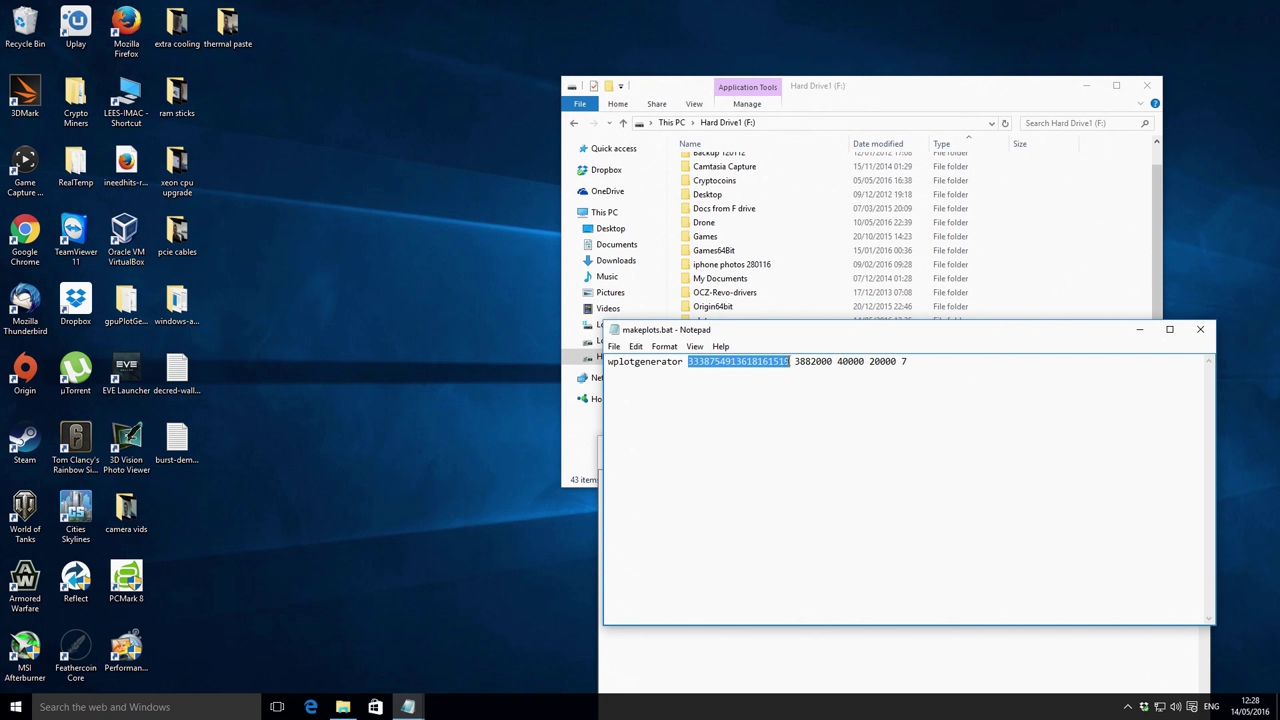
{"action": "left_click", "coordinate": [784, 383]}
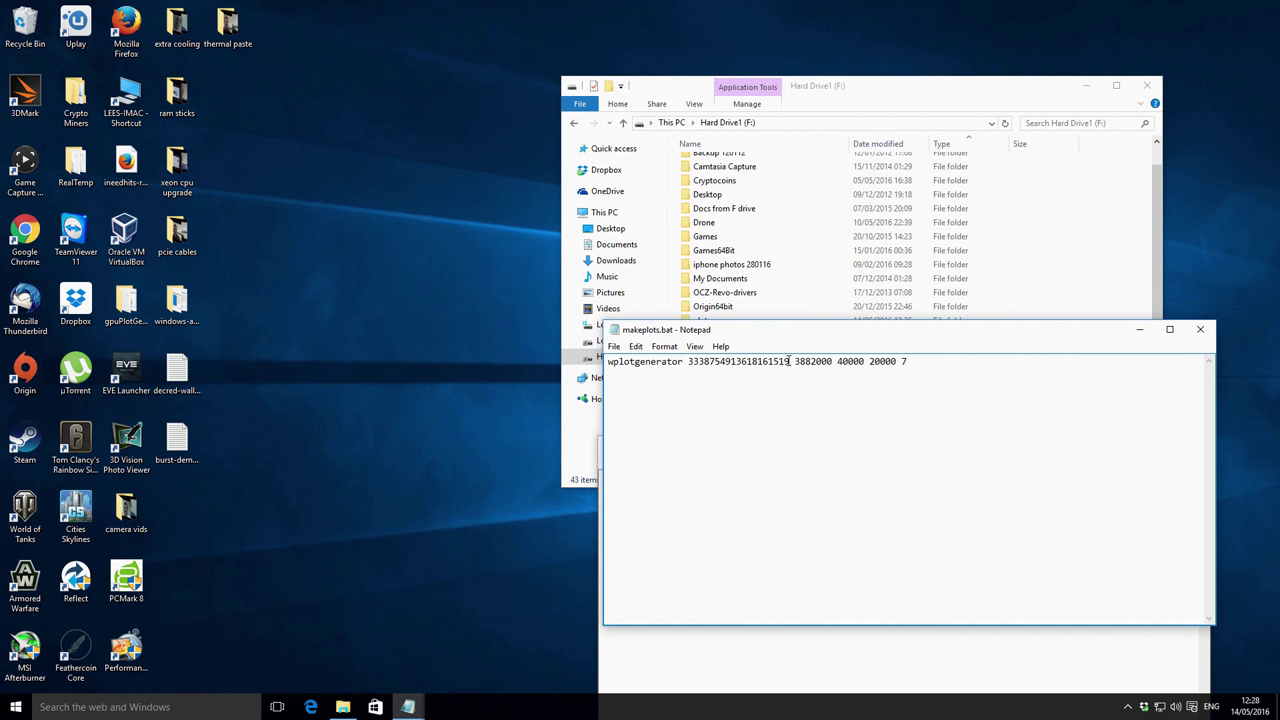
{"action": "left_click_drag", "start_coordinate": [788, 361], "coordinate": [686, 364]}
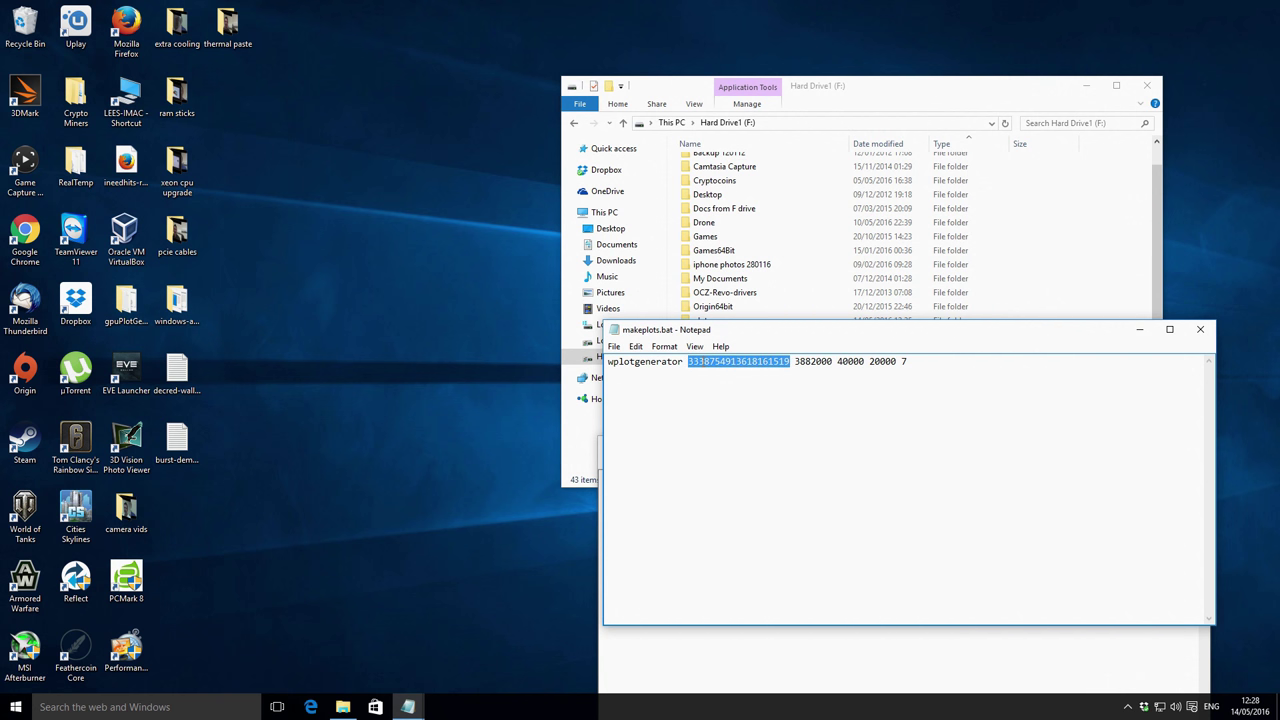
{"action": "left_click", "coordinate": [732, 384]}
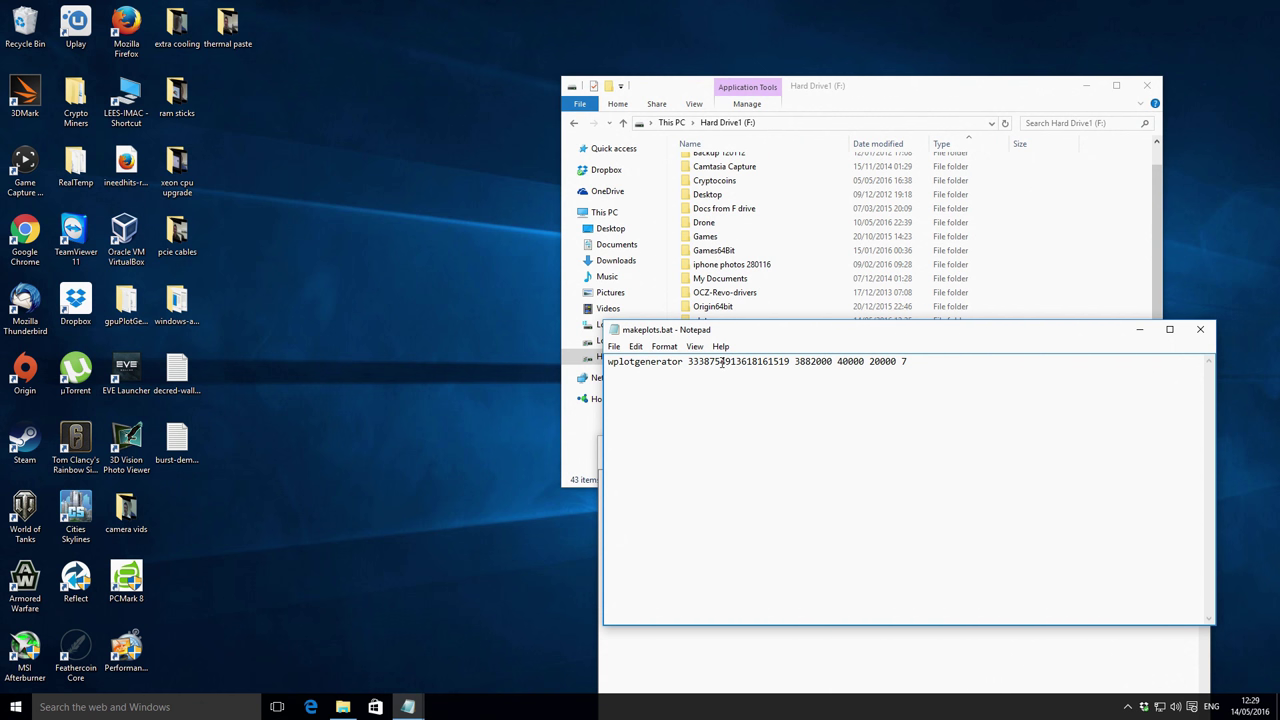
Set the starting nonce, the number right after the account ID, to 0
{"action": "mouse_move", "coordinate": [795, 362]}
{"action": "left_mouse_down"}
{"action": "mouse_move", "coordinate": [831, 362]}
{"action": "mouse_move", "coordinate": [794, 362]}
{"action": "left_mouse_up"}
{"action": "key", "text": "Delete"}
{"action": "type", "text": "0"}
{"action": "left_click", "coordinate": [835, 361]}
{"action": "left_click_drag", "start_coordinate": [805, 361], "coordinate": [834, 361]}
{"action": "type", "text": "10000"}
{"action": "left_click_drag", "start_coordinate": [805, 361], "coordinate": [857, 368]}
{"action": "left_click", "coordinate": [837, 361]}
{"action": "left_click", "coordinate": [884, 361]}
{"action": "key", "text": "BackSpace"}
{"action": "type", "text": "4"}
{"action": "left_click", "coordinate": [866, 362]}
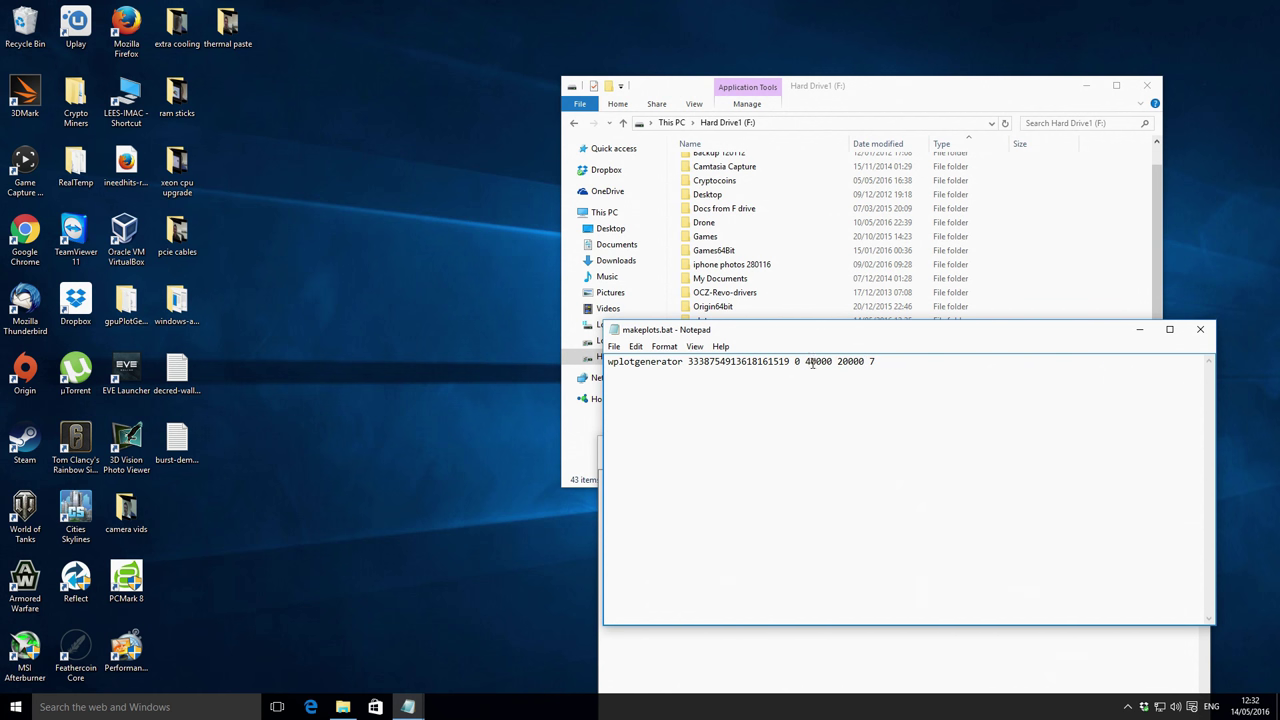
Set the stagger value, the number between 40000 and the thread count, to 10000
{"action": "key", "text": "Right"}
{"action": "key", "text": "Right"}
{"action": "key", "text": "Right"}
{"action": "key", "text": "Right"}
{"action": "key", "text": "Right"}
{"action": "key", "text": "Right"}
{"action": "key", "text": "Right"}
{"action": "key", "text": "Right"}
{"action": "key", "text": "Right"}
{"action": "key", "text": "Right"}
{"action": "key", "text": "Right"}
{"action": "left_click_drag", "start_coordinate": [815, 361], "coordinate": [805, 361]}
{"action": "left_click", "coordinate": [833, 361]}
{"action": "key", "text": "BackSpace"}
{"action": "key", "text": "BackSpace"}
{"action": "type", "text": "15"}
{"action": "key", "text": "shift+Left"}
{"action": "type", "text": "0"}
Save and close makeplots.bat, and minimize the burst-demo text file
{"action": "left_click", "coordinate": [614, 346]}
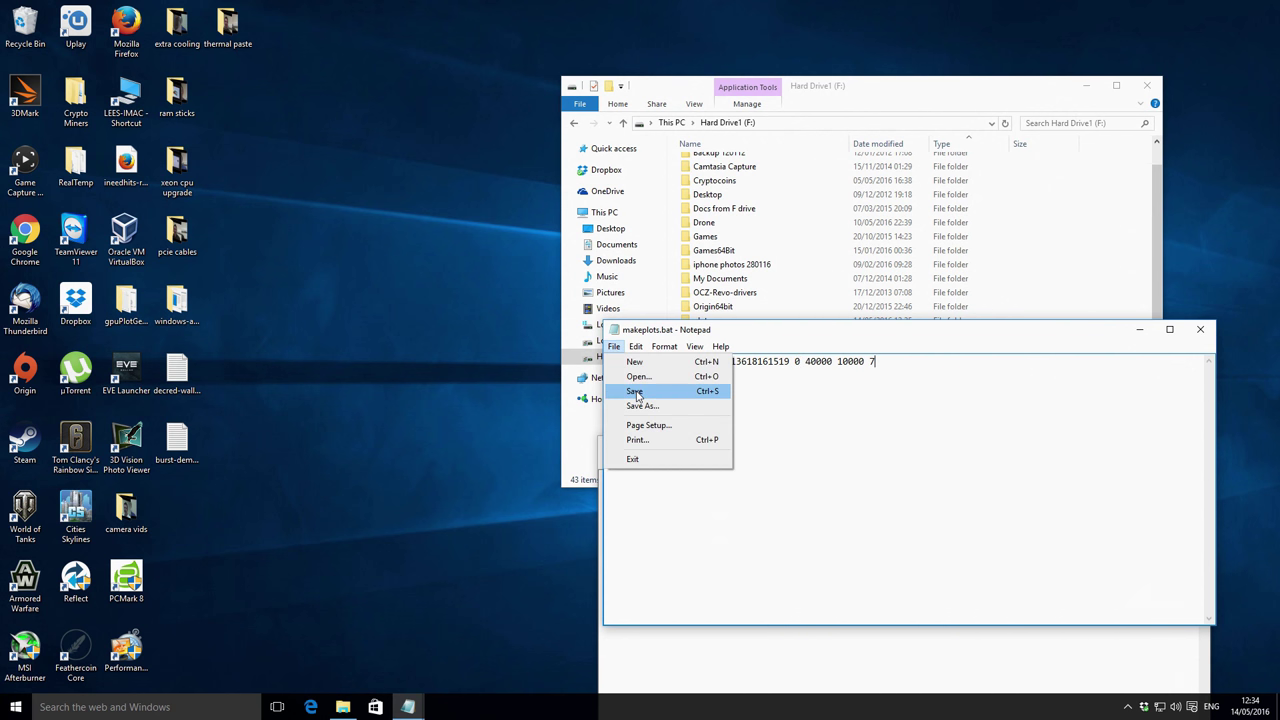
{"action": "left_click", "coordinate": [636, 393]}
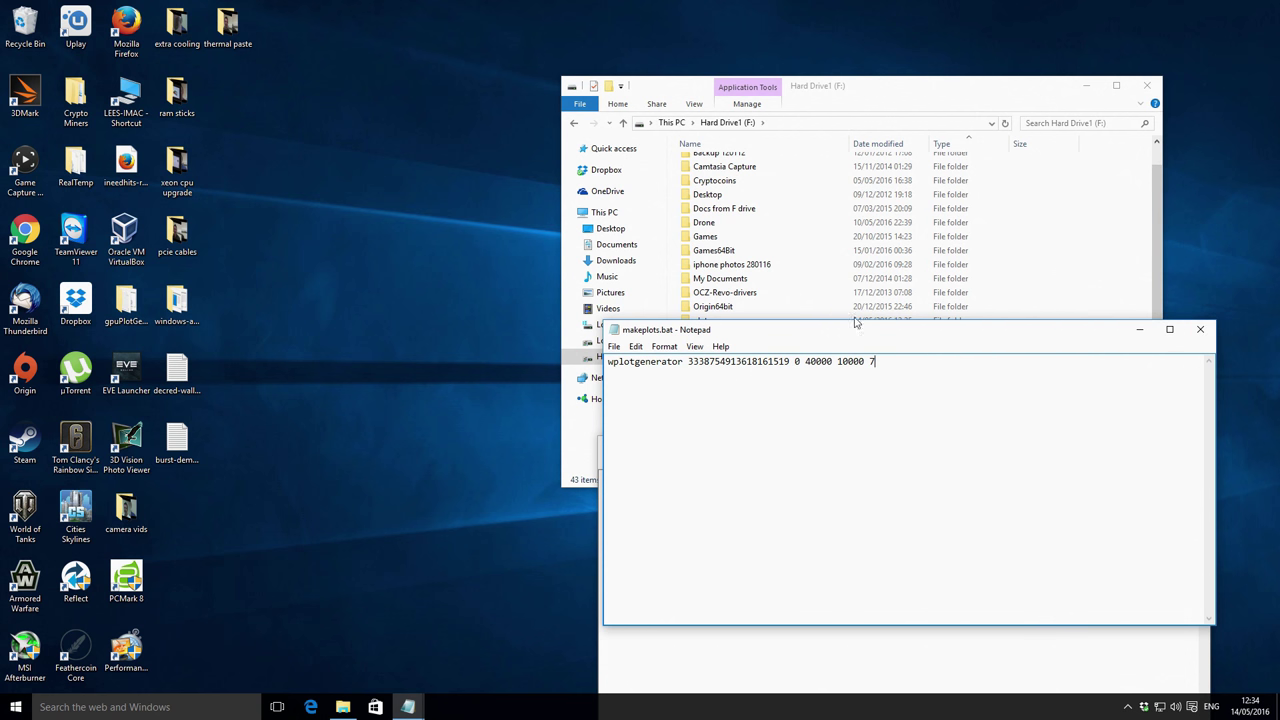
{"action": "left_click", "coordinate": [1201, 331]}
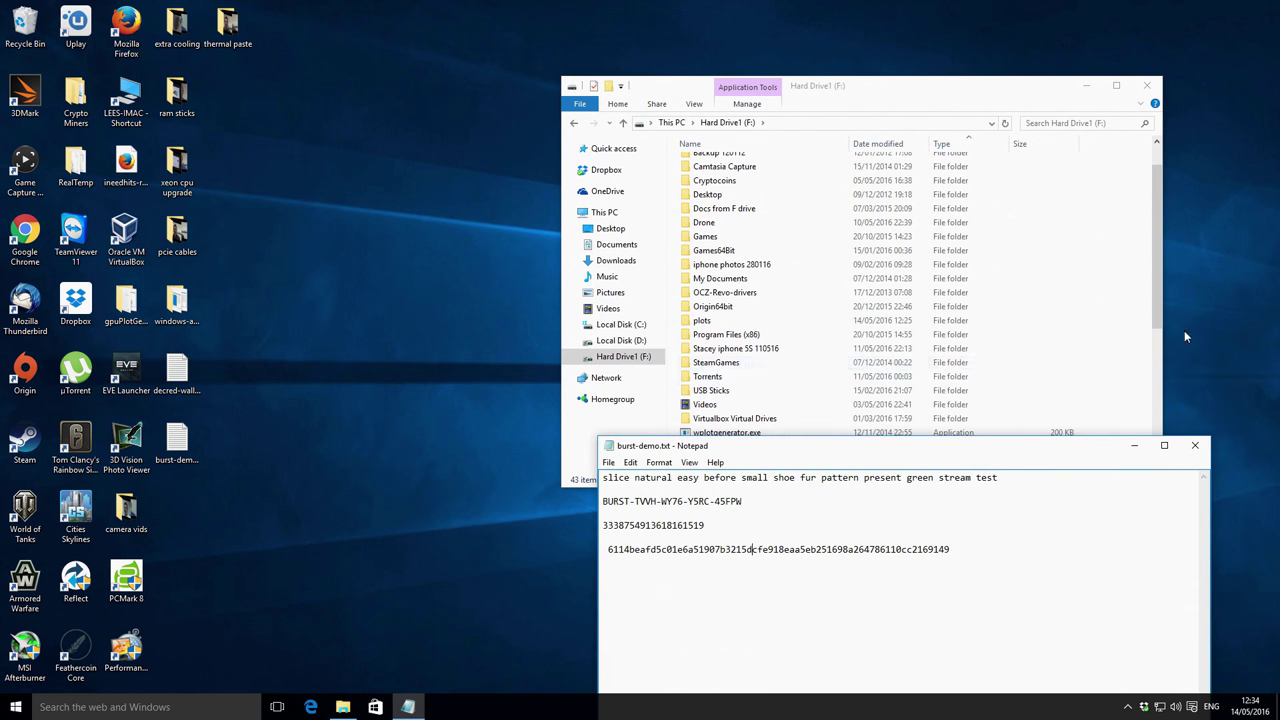
{"action": "left_click", "coordinate": [1136, 447]}
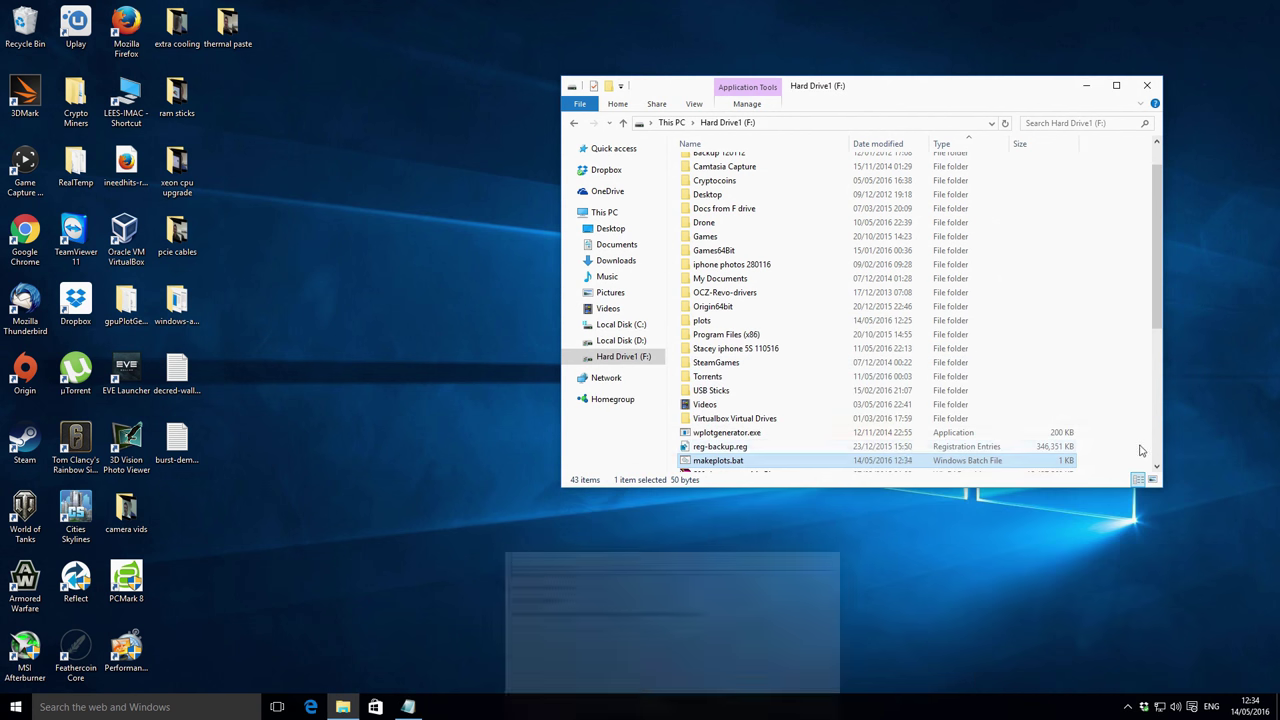
Run makeplots.bat and open Task Manager, moving the plotting console window next to it
{"action": "double_click", "coordinate": [733, 461]}
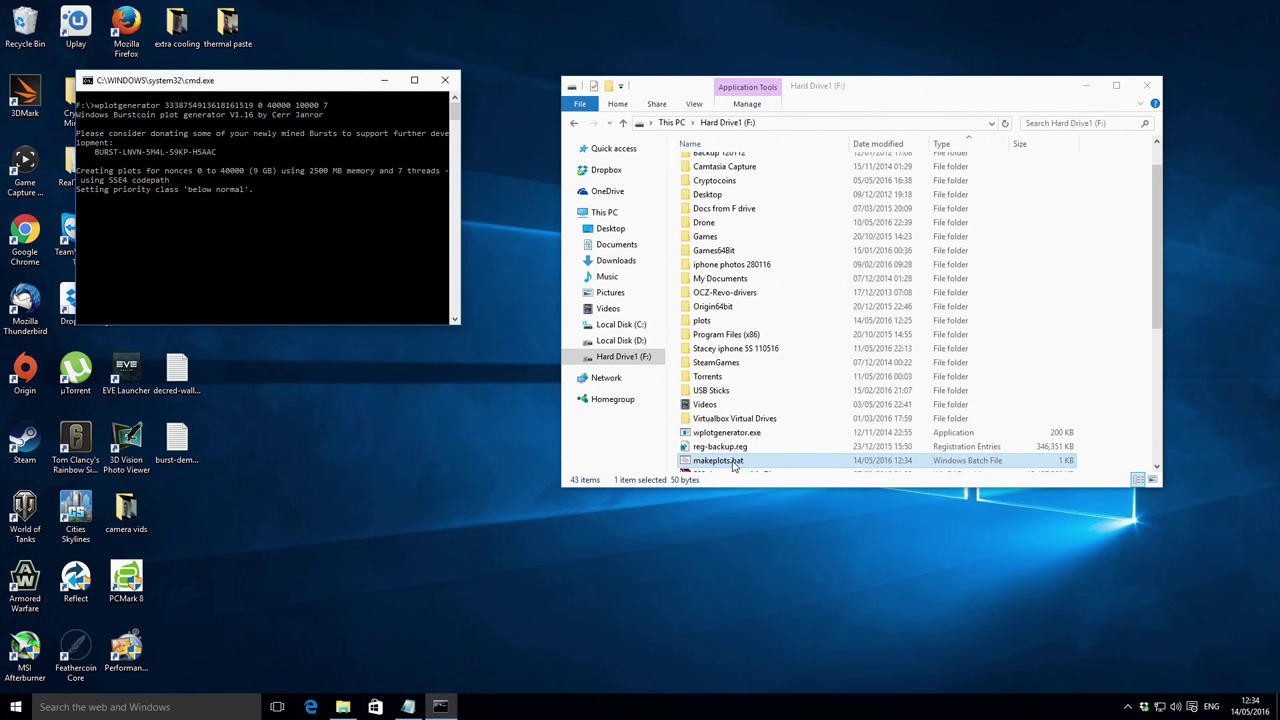
{"action": "left_click", "coordinate": [750, 577]}
{"action": "key", "text": "ctrl+alt+Delete"}
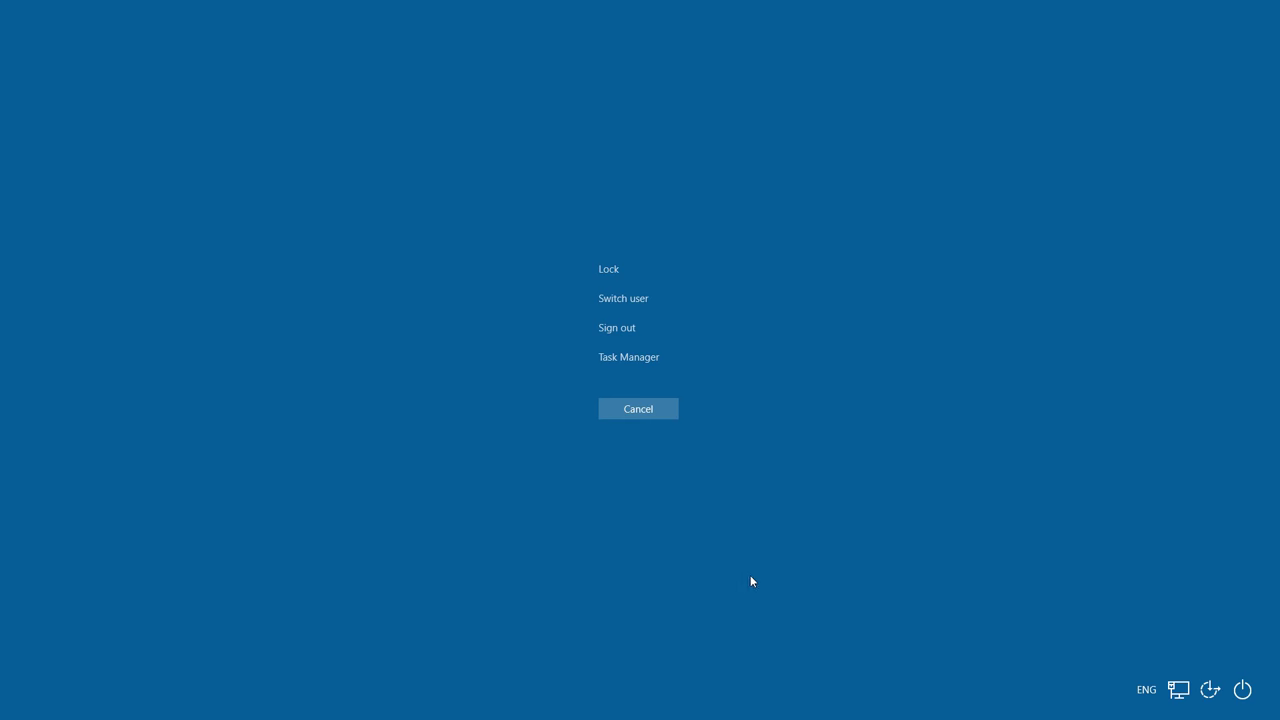
{"action": "left_click", "coordinate": [630, 358]}
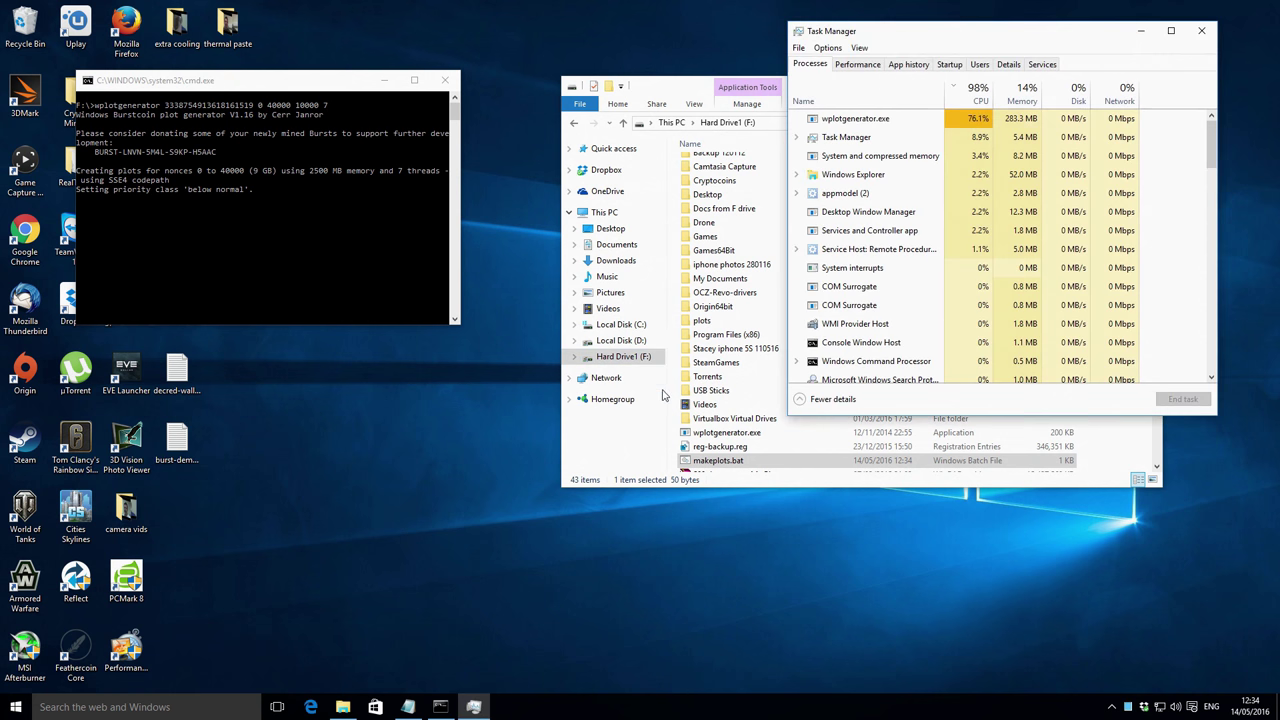
{"action": "left_click_drag", "start_coordinate": [224, 80], "coordinate": [519, 63]}
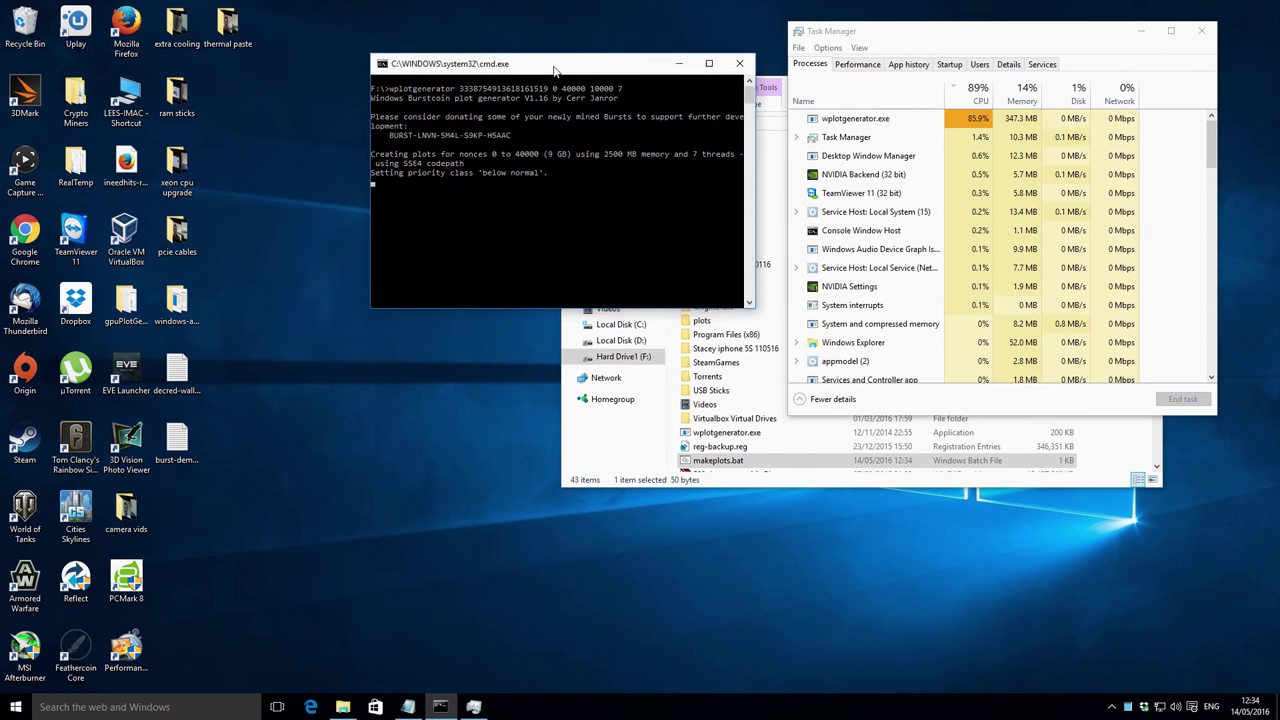
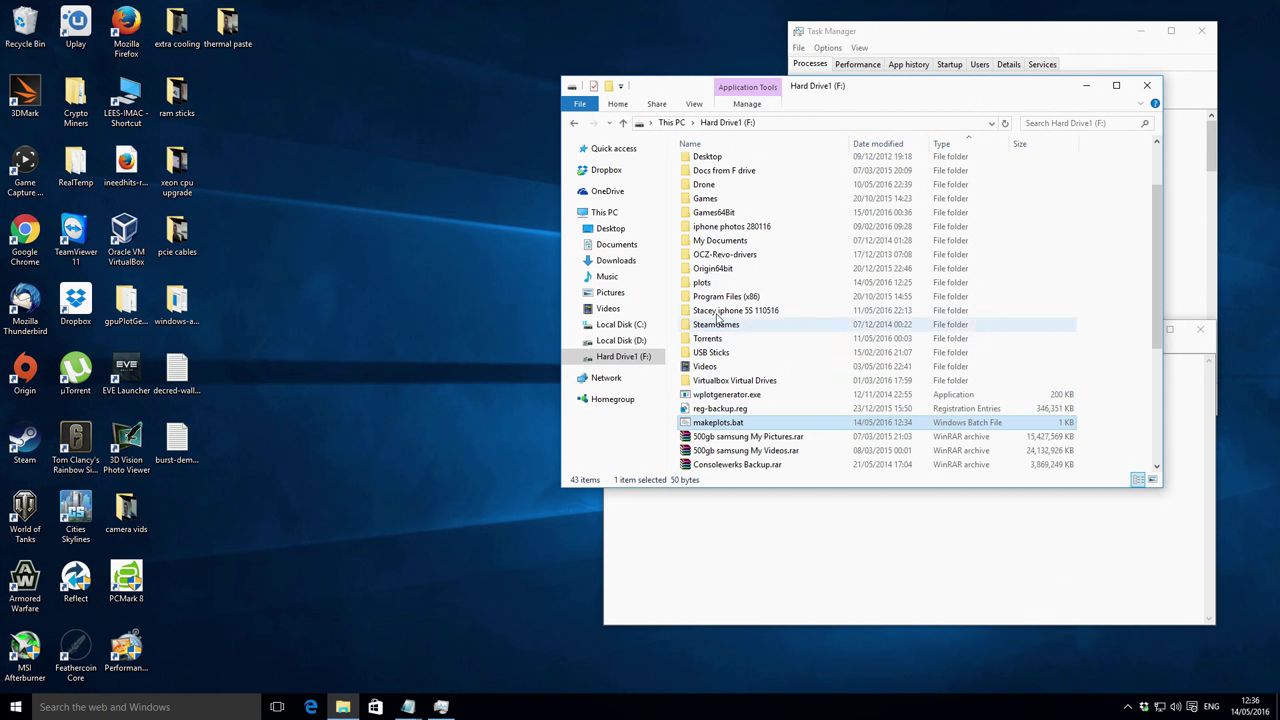
Delete both plot files from the plots folder on drive F
{"action": "double_click", "coordinate": [704, 287]}
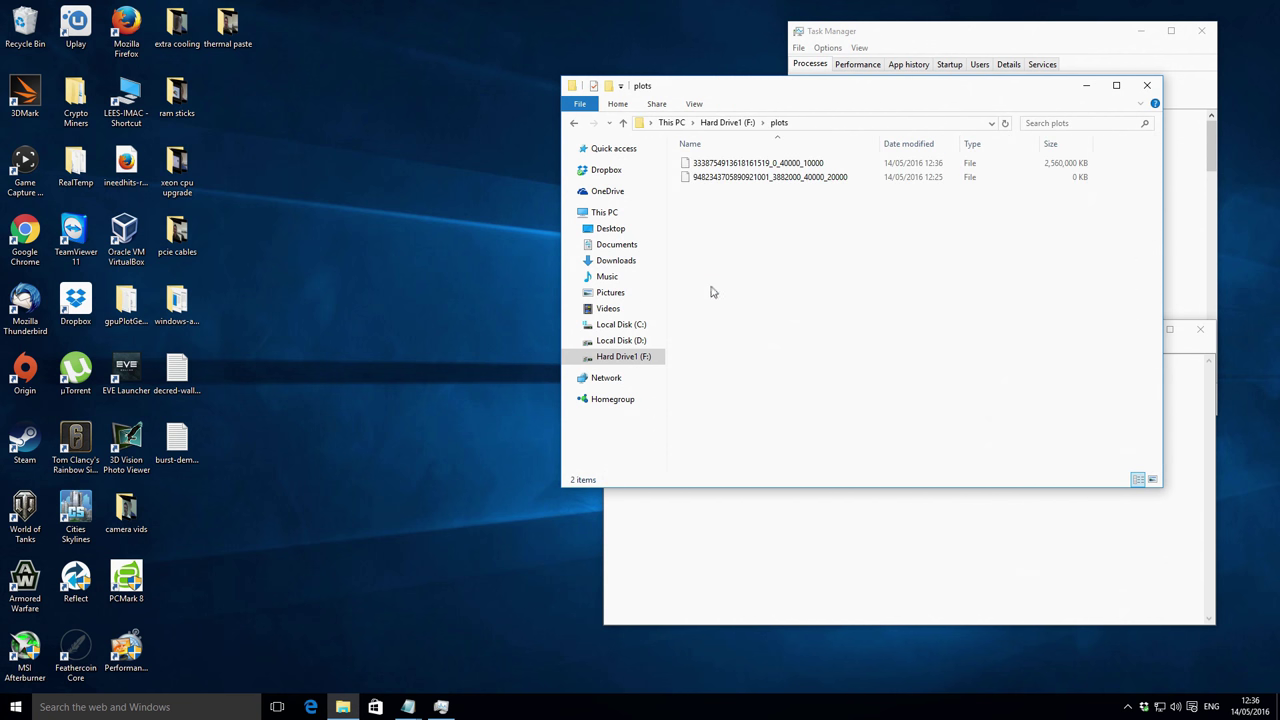
{"action": "left_click", "coordinate": [724, 165]}
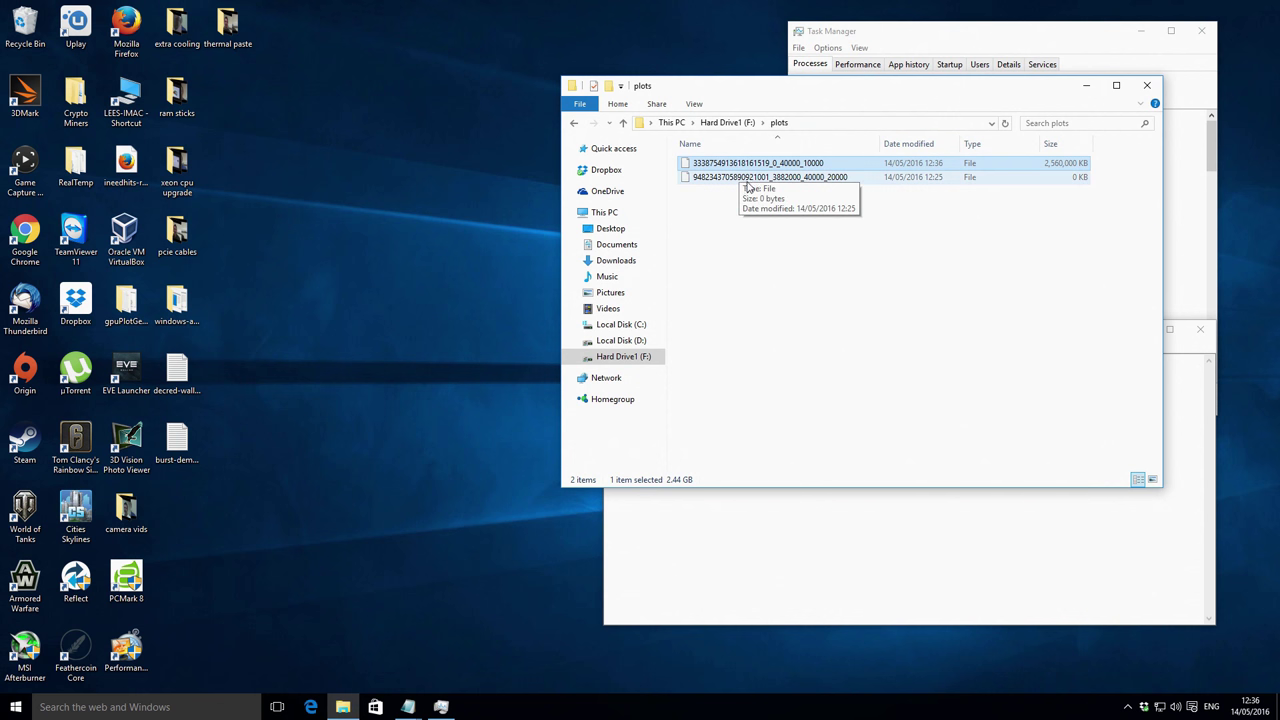
{"action": "left_click", "coordinate": [747, 180], "text": "shift"}
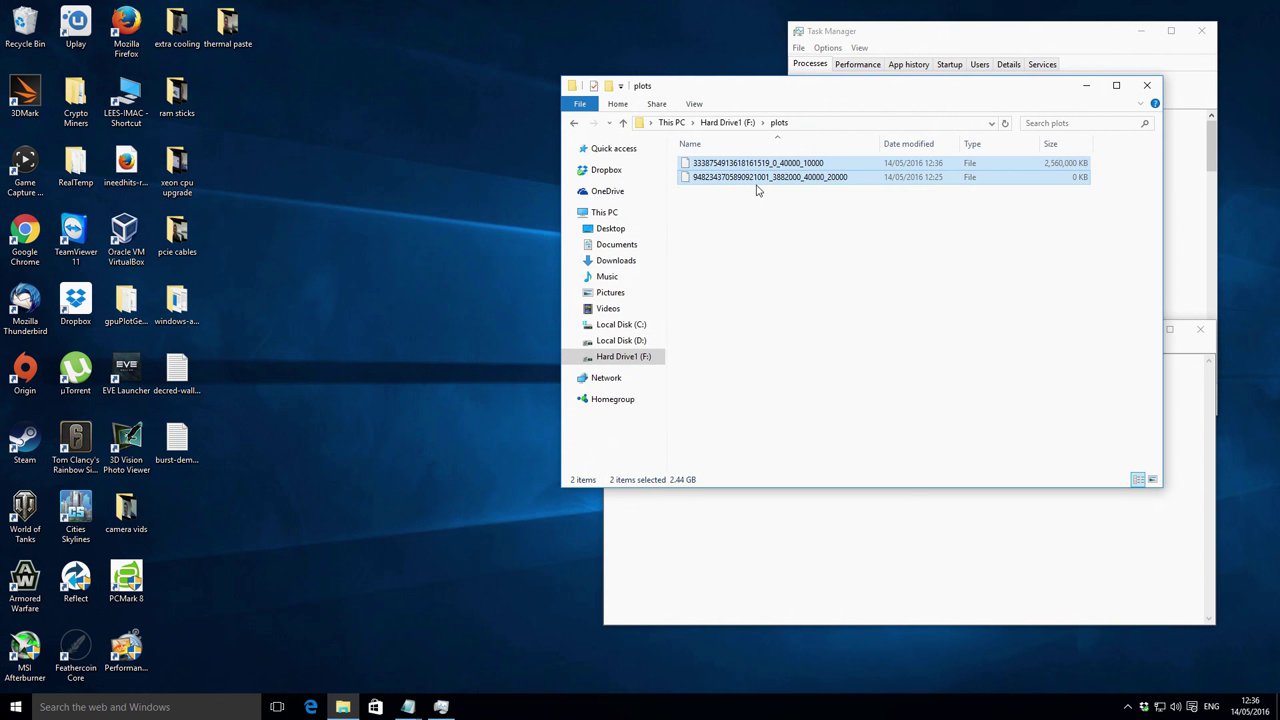
{"action": "key", "text": "Delete"}
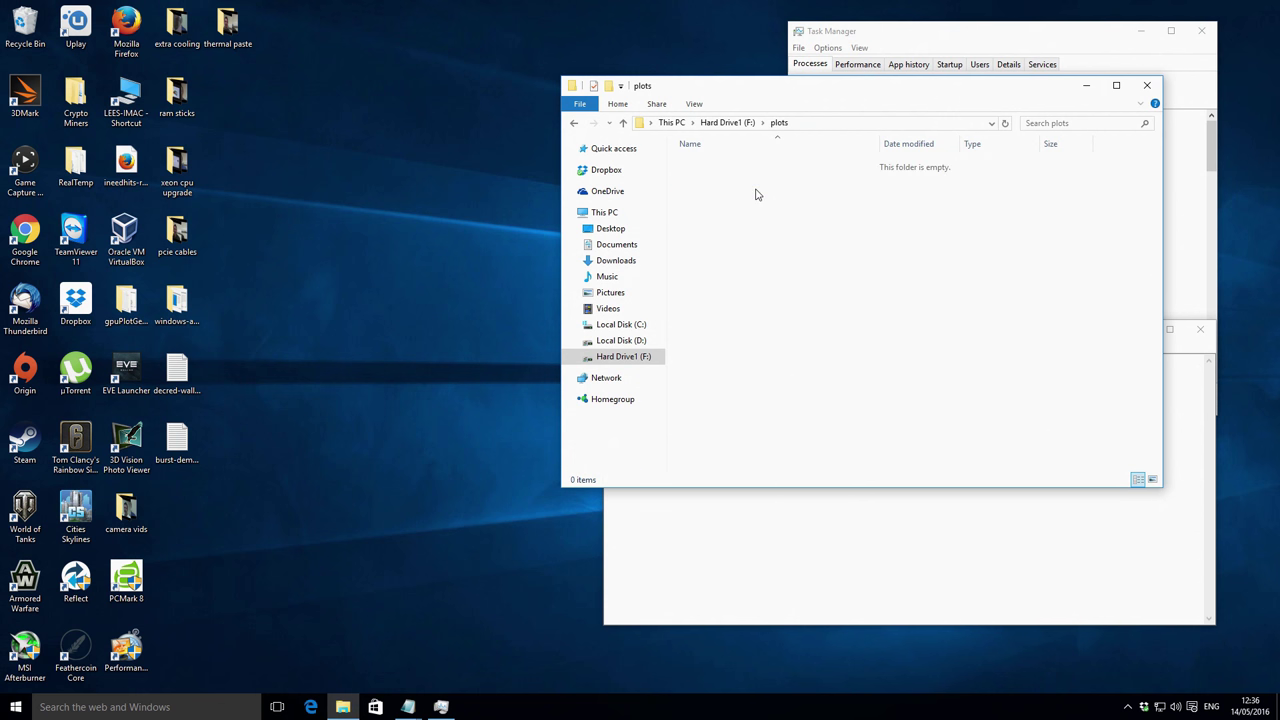
Return to the root of drive F and bring the makeplots.bat text window to the front
{"action": "left_click", "coordinate": [624, 122]}
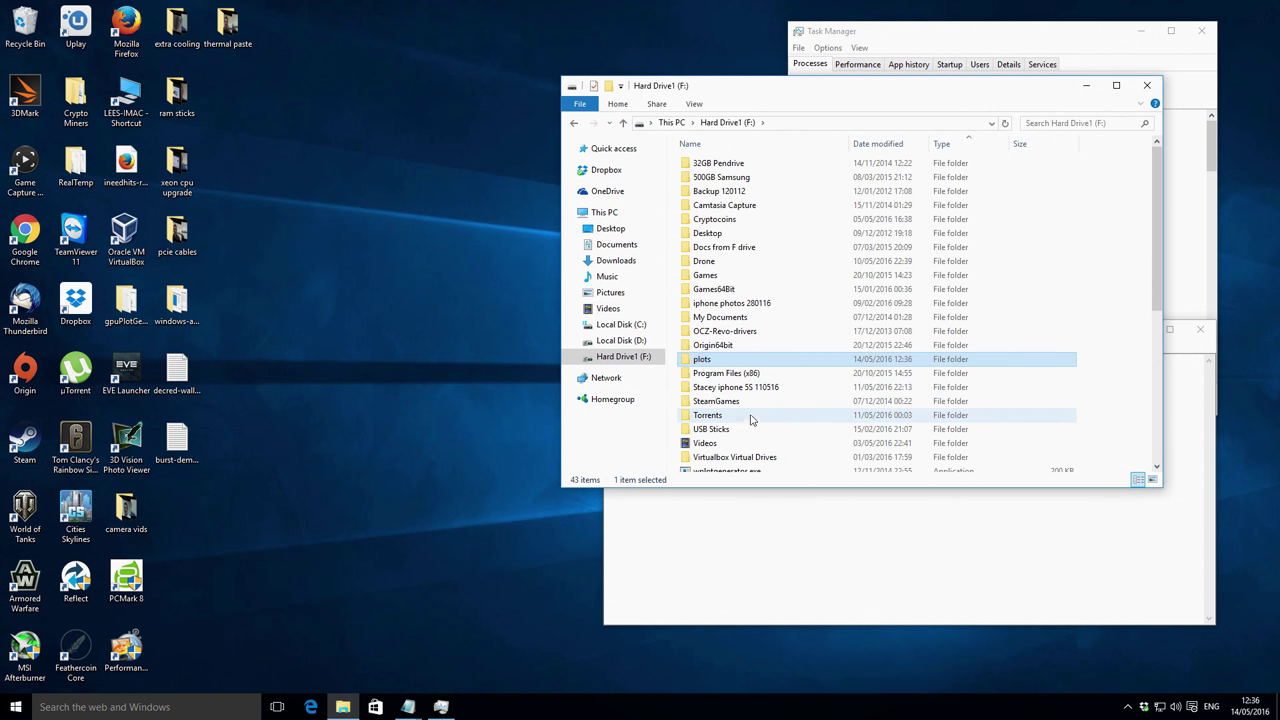
{"action": "scroll", "coordinate": [748, 420], "scroll_direction": "down", "scroll_amount": 2}
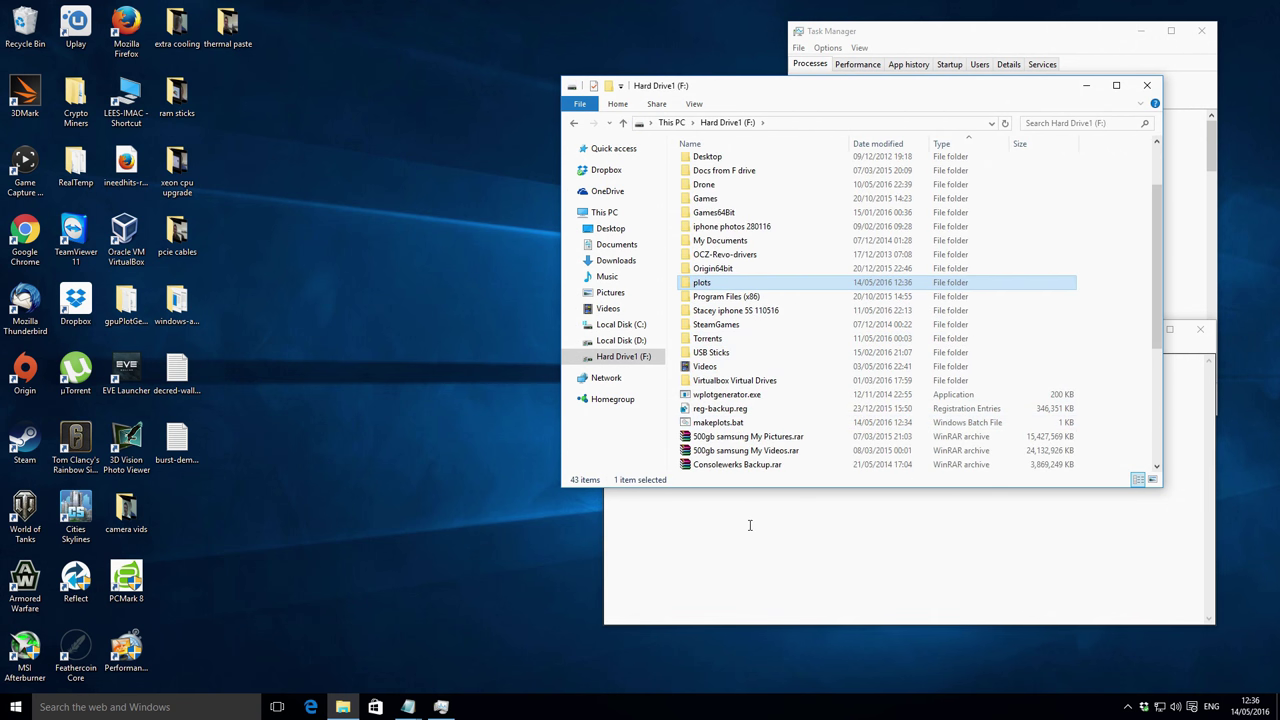
{"action": "left_click", "coordinate": [720, 424]}
{"action": "left_click", "coordinate": [752, 534]}
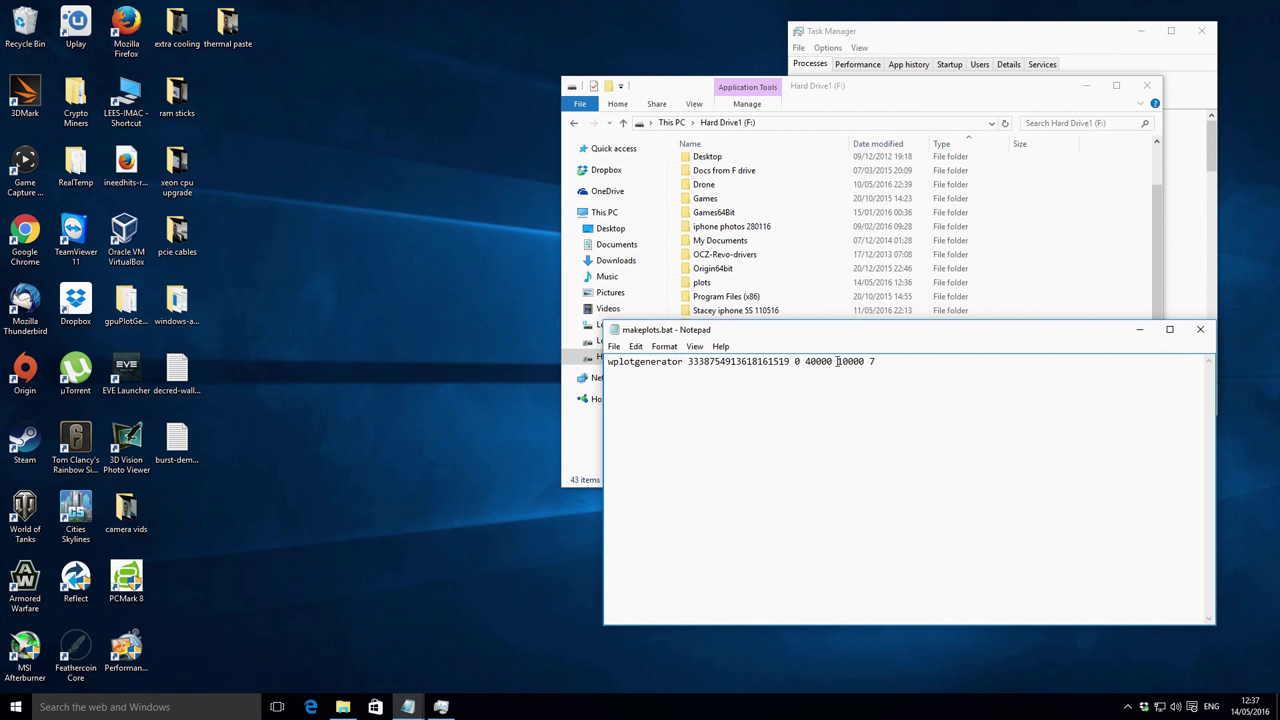
Append the /async option to the end of the plot command, then save and close makeplots.bat
{"action": "left_click", "coordinate": [918, 371]}
{"action": "type", "text": "/async"}
{"action": "left_click", "coordinate": [614, 346]}
{"action": "left_click", "coordinate": [640, 396]}
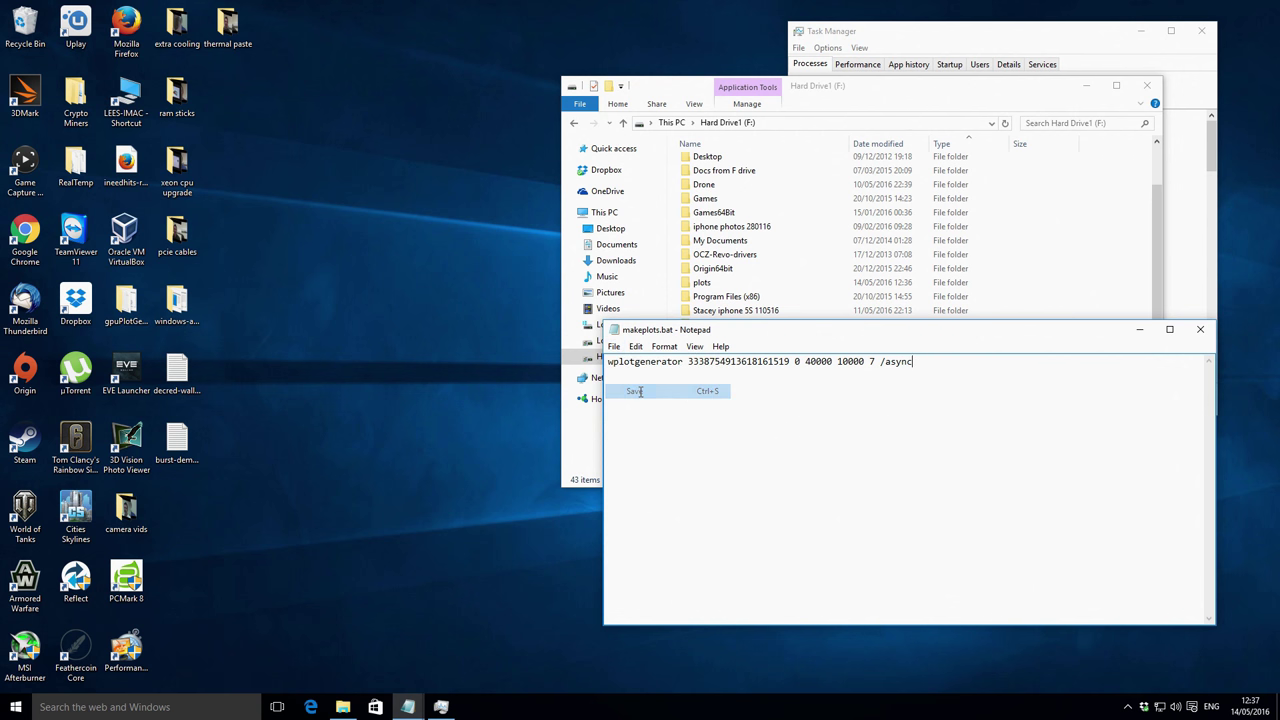
{"action": "left_click", "coordinate": [1200, 329]}
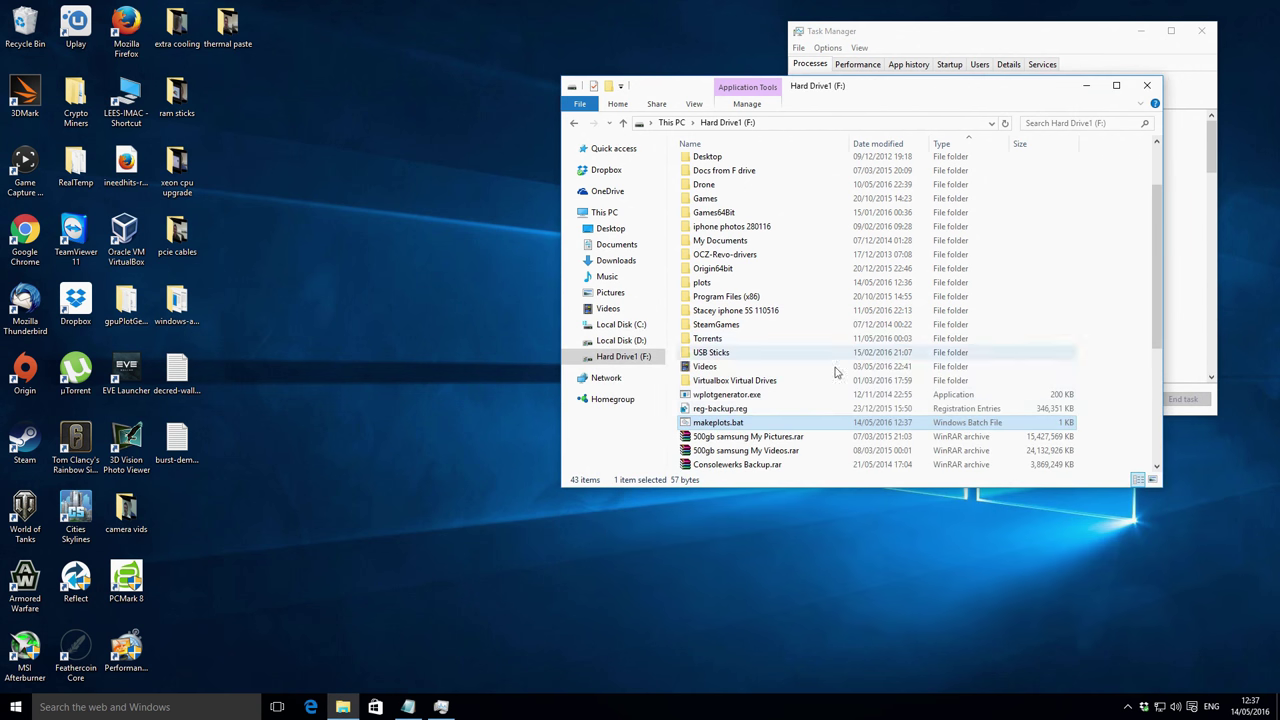
Run makeplots.bat from the root of drive F and close Task Manager once plotting has finished
{"action": "double_click", "coordinate": [728, 424]}
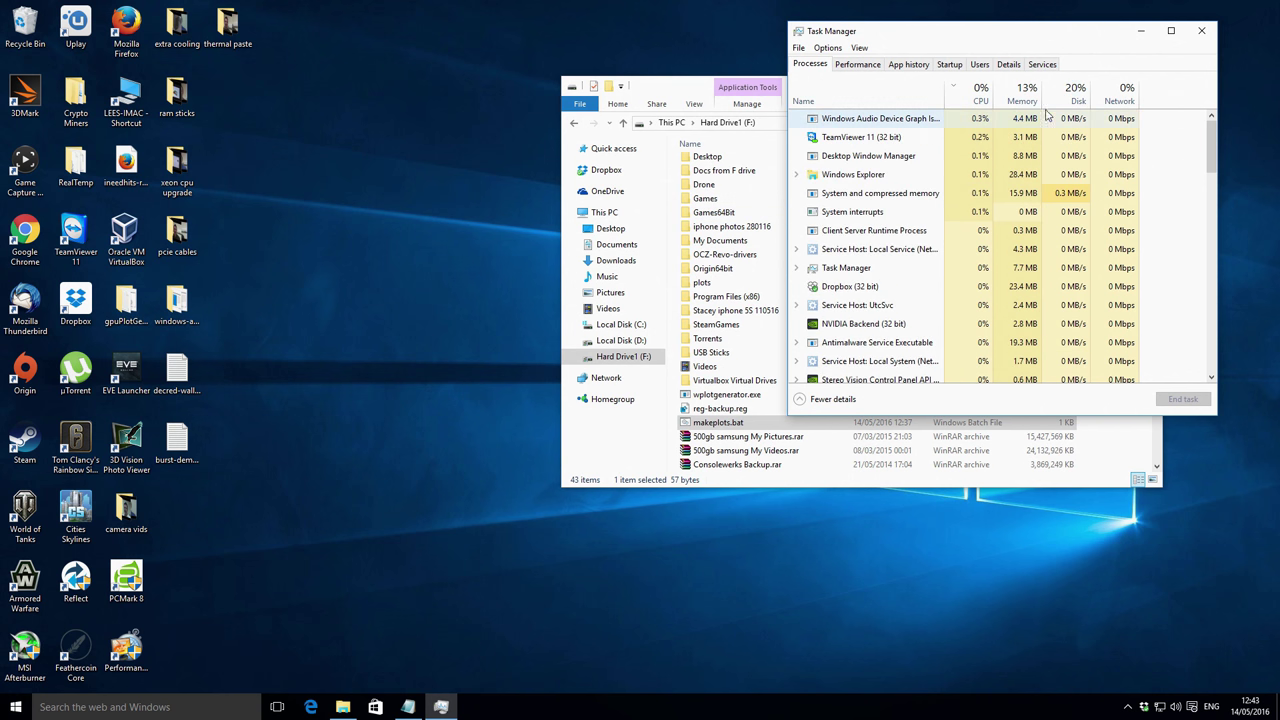
{"action": "left_click", "coordinate": [1201, 33]}
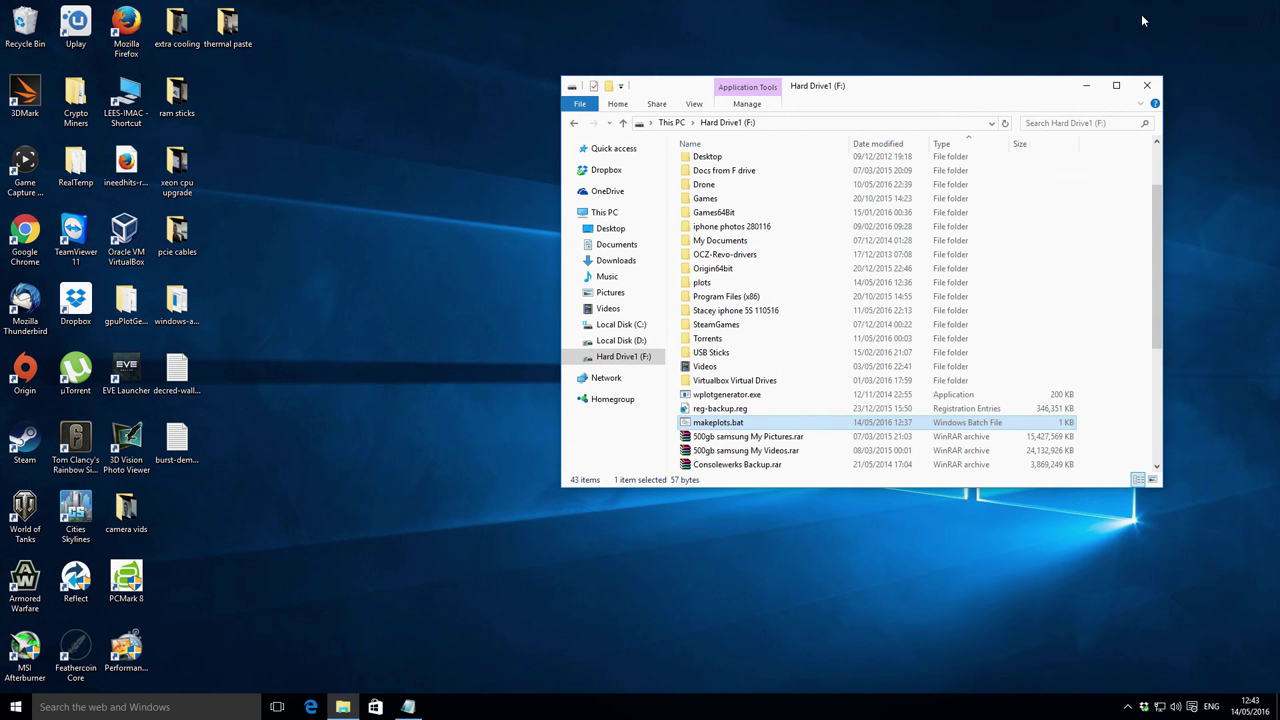
Open makeplots.bat for editing and set the stagger size in the plot command to 22000
{"action": "left_click", "coordinate": [720, 409]}
{"action": "left_click", "coordinate": [725, 423]}
{"action": "right_click", "coordinate": [725, 424]}
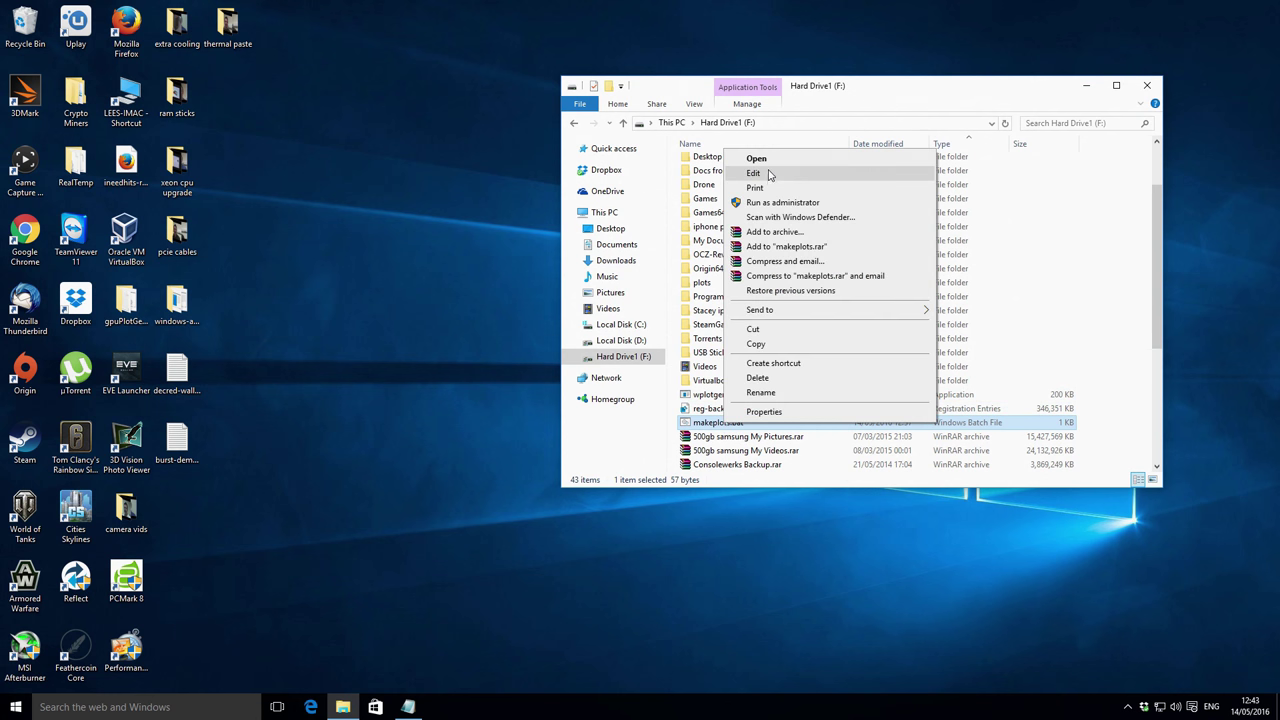
{"action": "left_click", "coordinate": [770, 175]}
{"action": "left_click", "coordinate": [845, 362]}
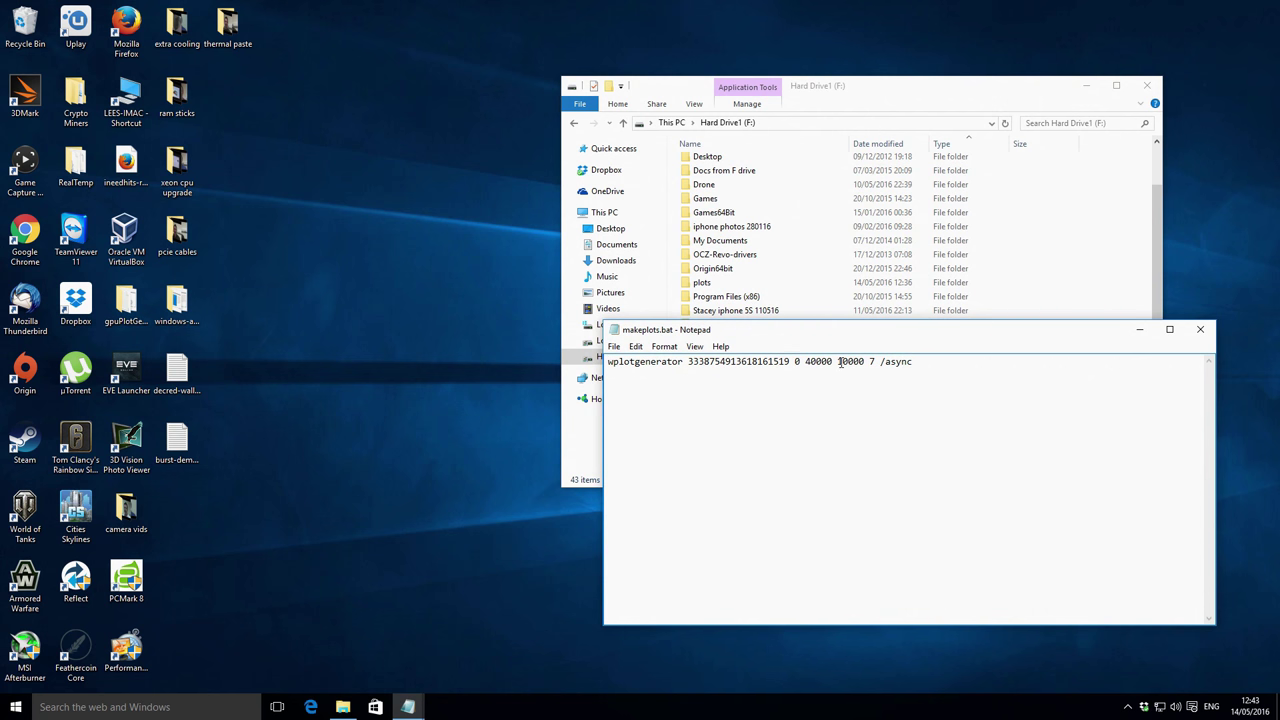
{"action": "key", "text": "BackSpace"}
{"action": "type", "text": "2"}
{"action": "key", "text": "BackSpace"}
{"action": "type", "text": "22"}
{"action": "left_click", "coordinate": [954, 362]}
{"action": "left_click_drag", "start_coordinate": [838, 362], "coordinate": [865, 362]}
{"action": "left_click", "coordinate": [865, 362]}
{"action": "left_click", "coordinate": [915, 361]}
Open the plots folder on drive F and inspect the generated plot file's properties
{"action": "left_click", "coordinate": [969, 100]}
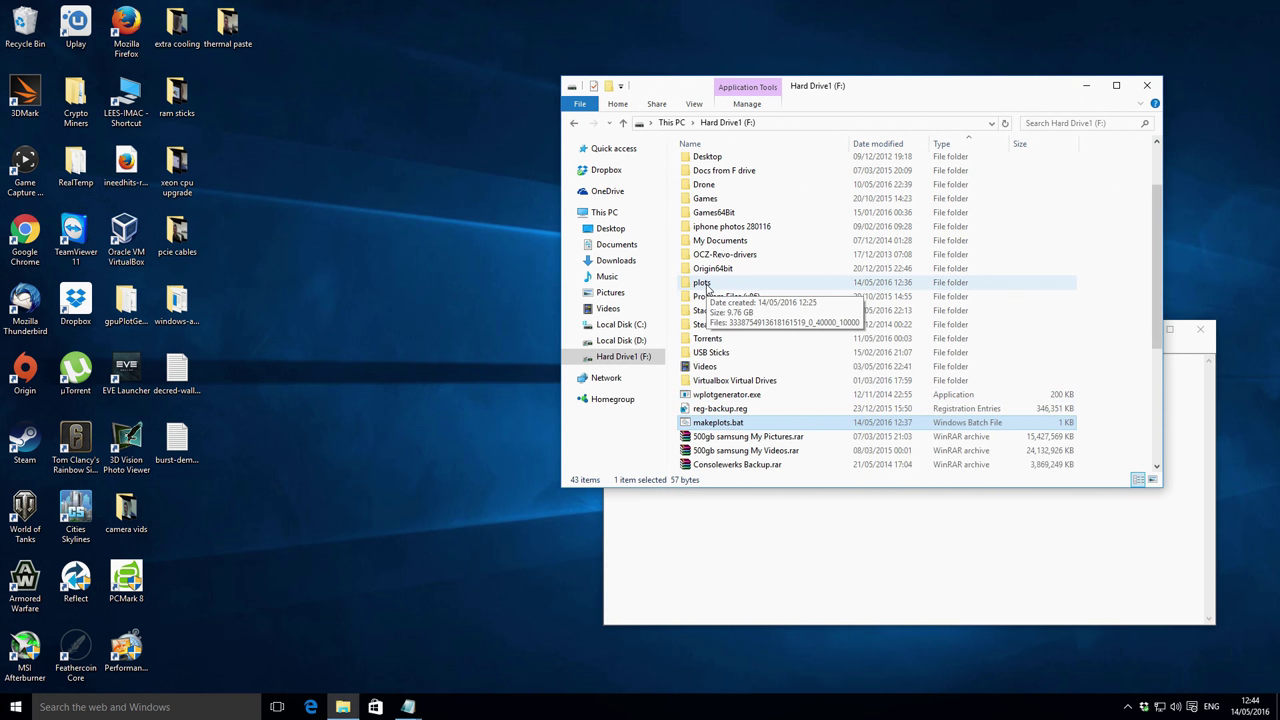
{"action": "left_click", "coordinate": [707, 285]}
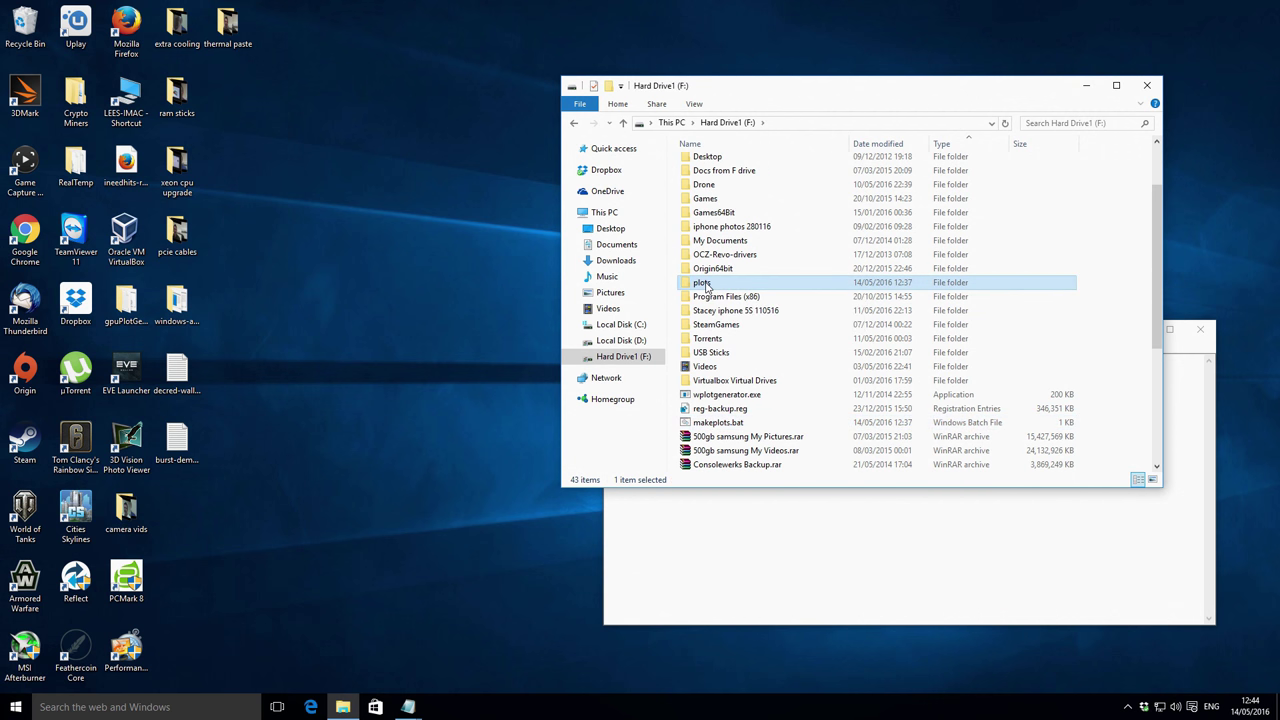
{"action": "double_click", "coordinate": [707, 285]}
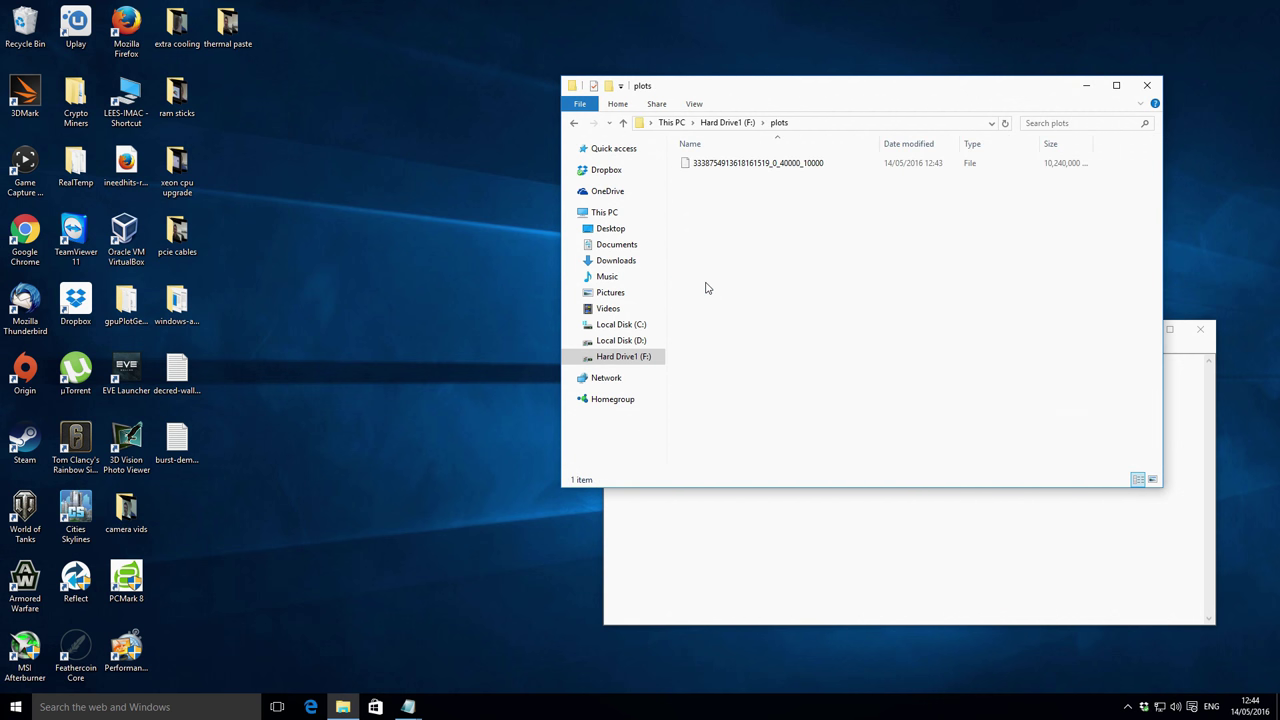
{"action": "left_click", "coordinate": [733, 168]}
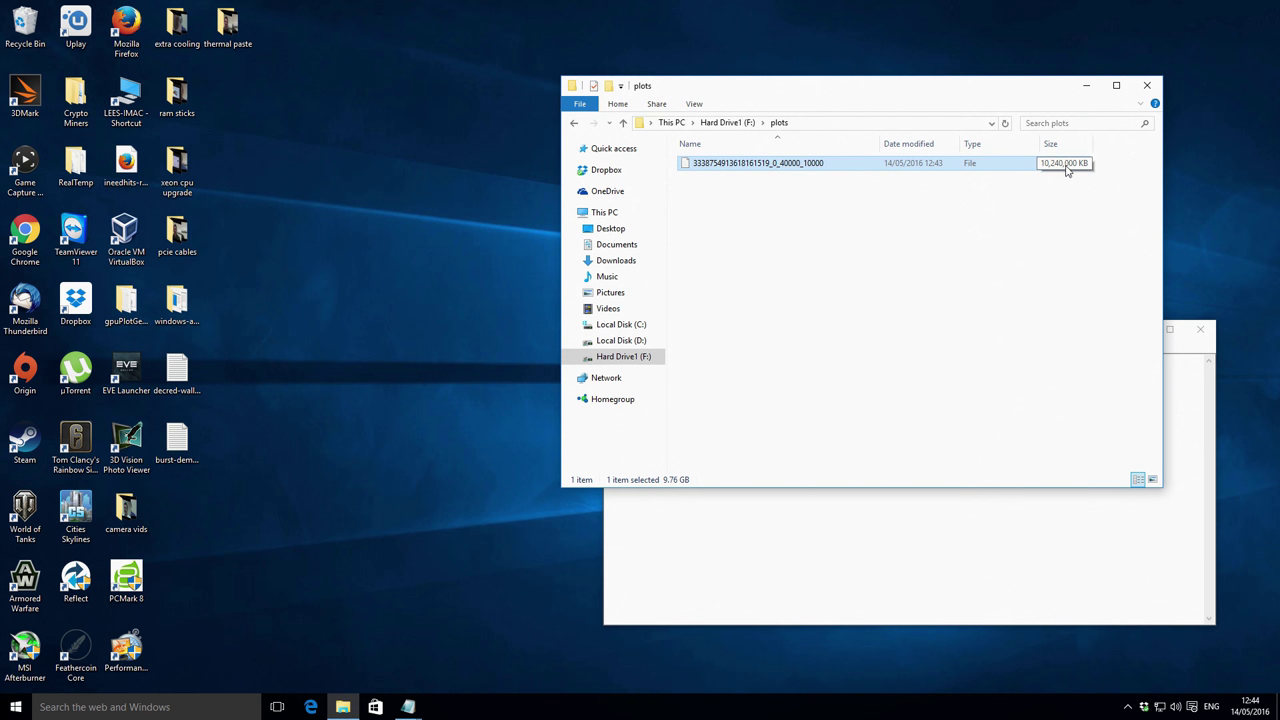
{"action": "left_click", "coordinate": [948, 194]}
{"action": "left_click", "coordinate": [851, 165]}
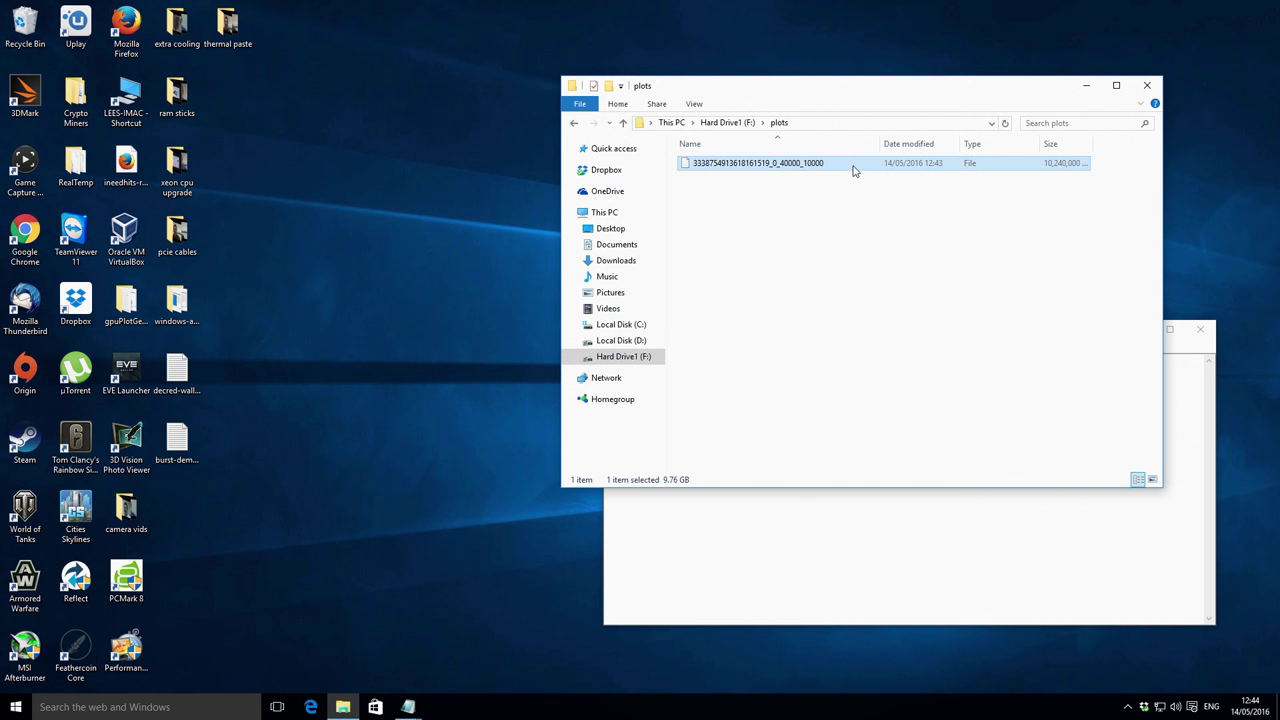
{"action": "right_click", "coordinate": [852, 165]}
{"action": "left_click", "coordinate": [884, 386]}
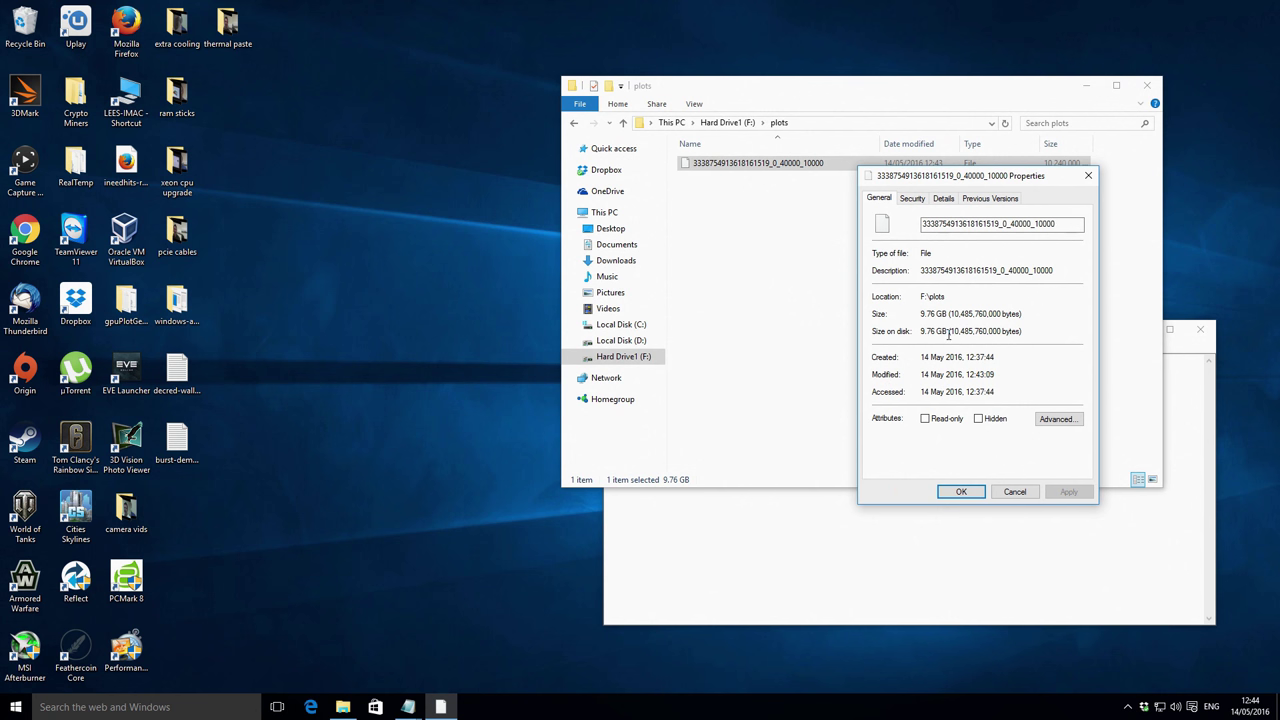
{"action": "left_click", "coordinate": [1021, 491]}
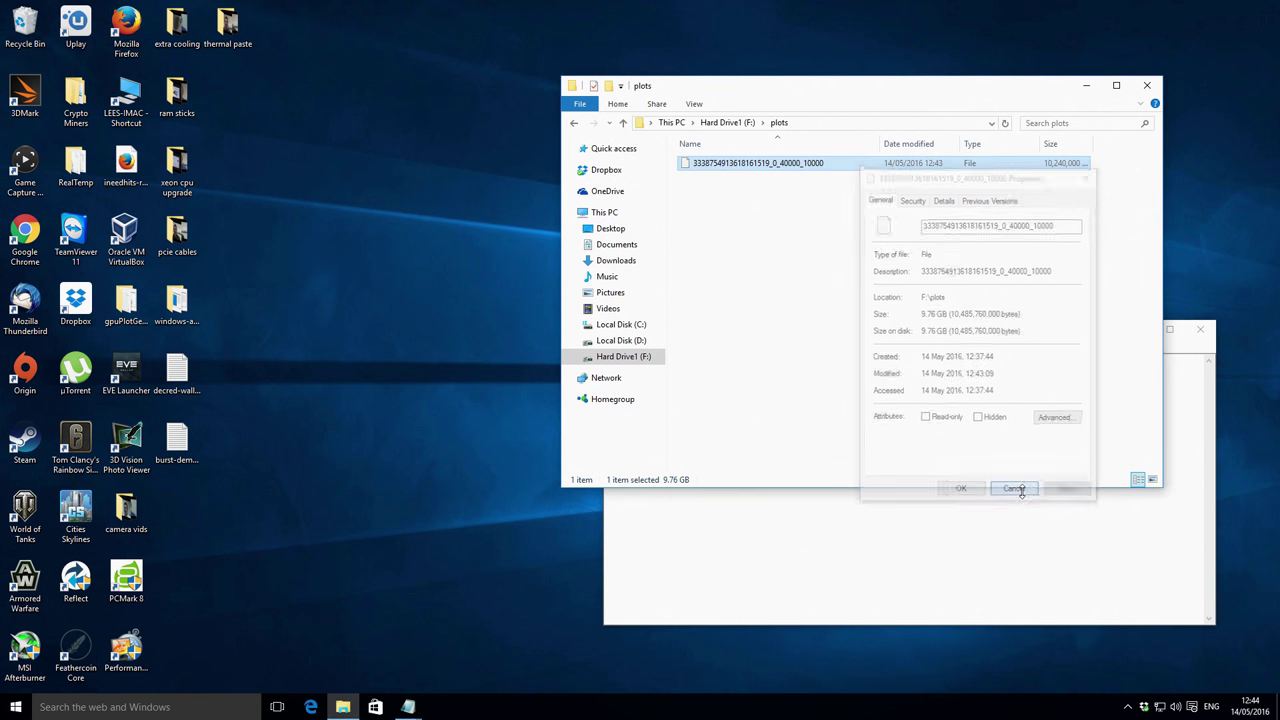
Examine the plot file's name in the plots folder against the plot command in makeplots.bat
{"action": "left_click", "coordinate": [896, 346]}
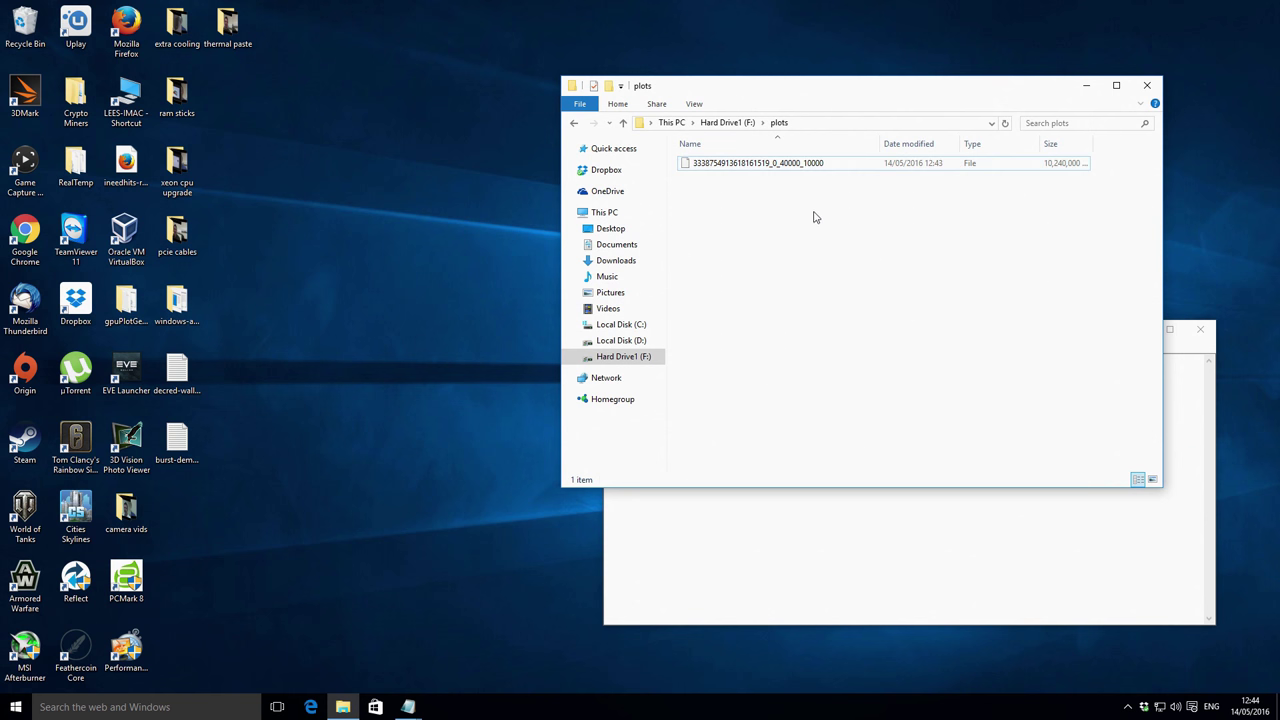
{"action": "left_click", "coordinate": [813, 169]}
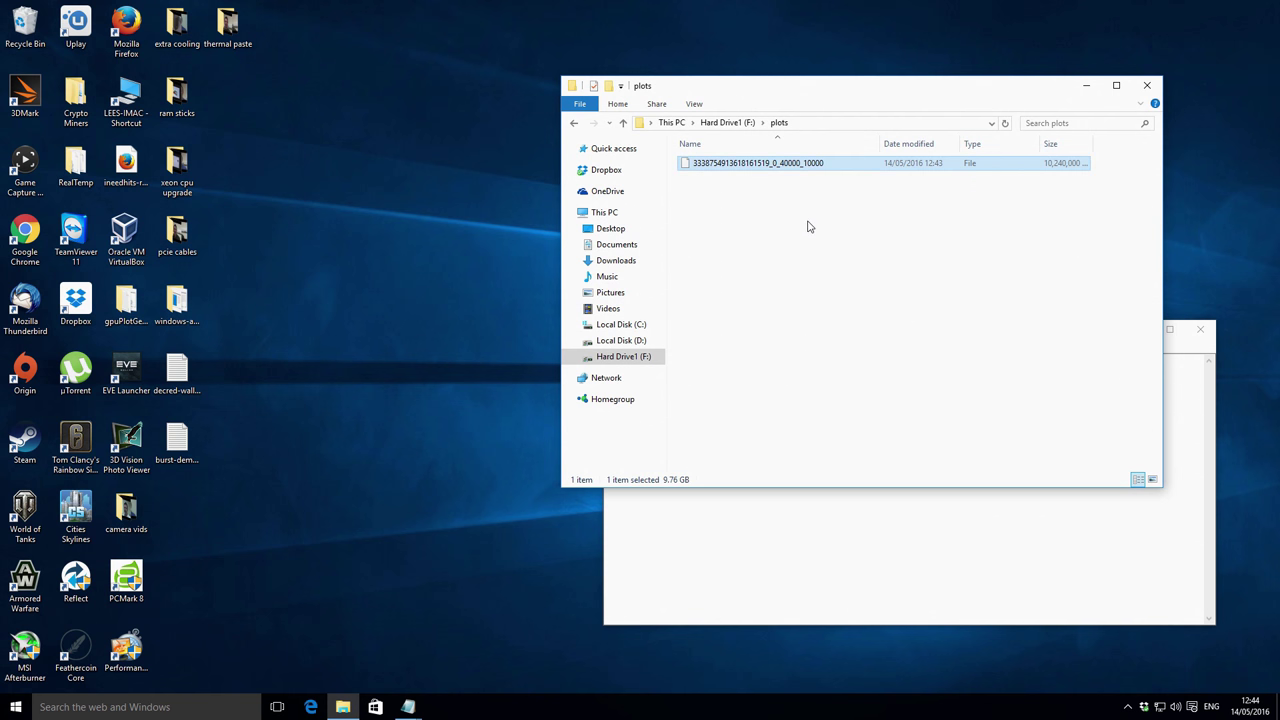
{"action": "left_click", "coordinate": [889, 268]}
{"action": "key", "text": "alt+Tab"}
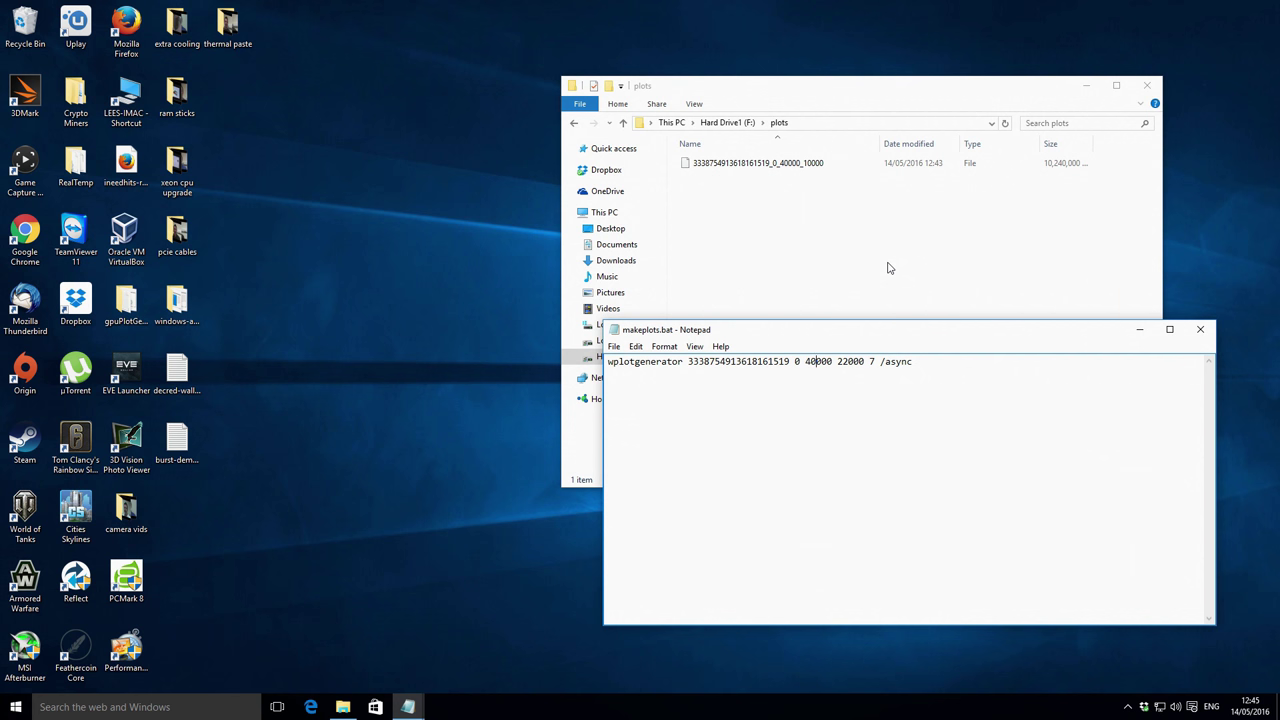
{"action": "left_click", "coordinate": [887, 268]}
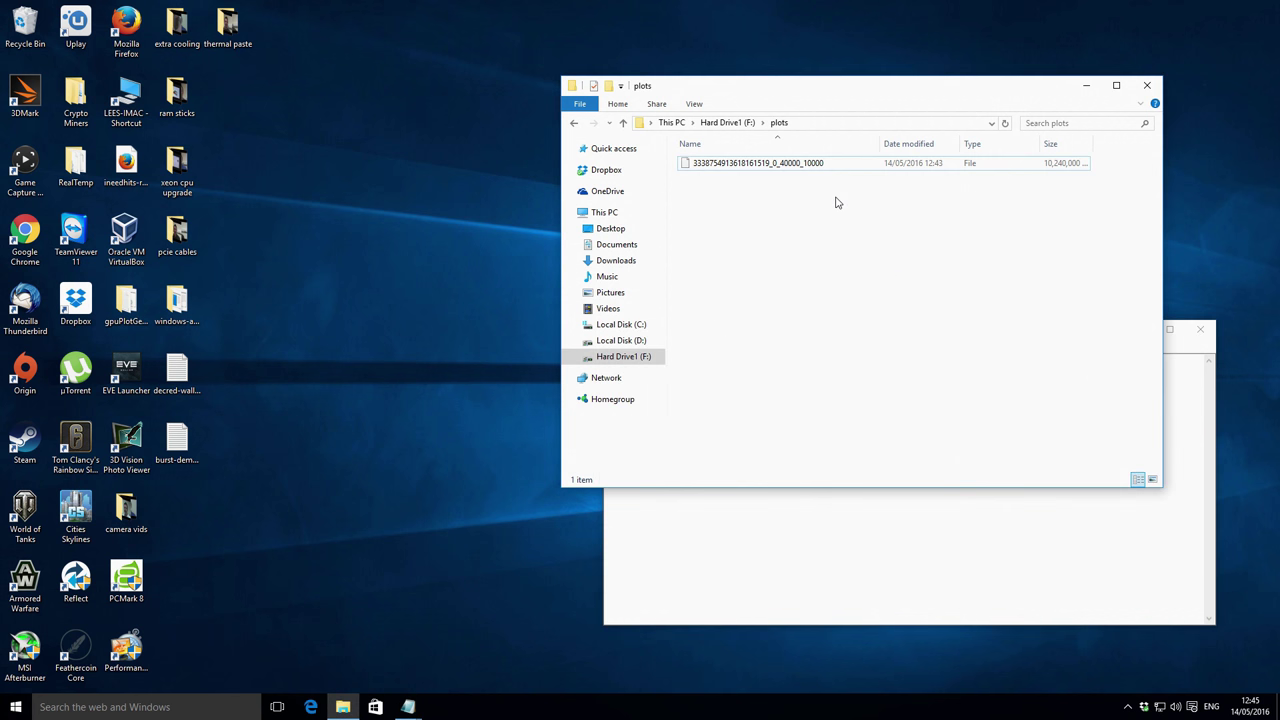
{"action": "left_click", "coordinate": [816, 168]}
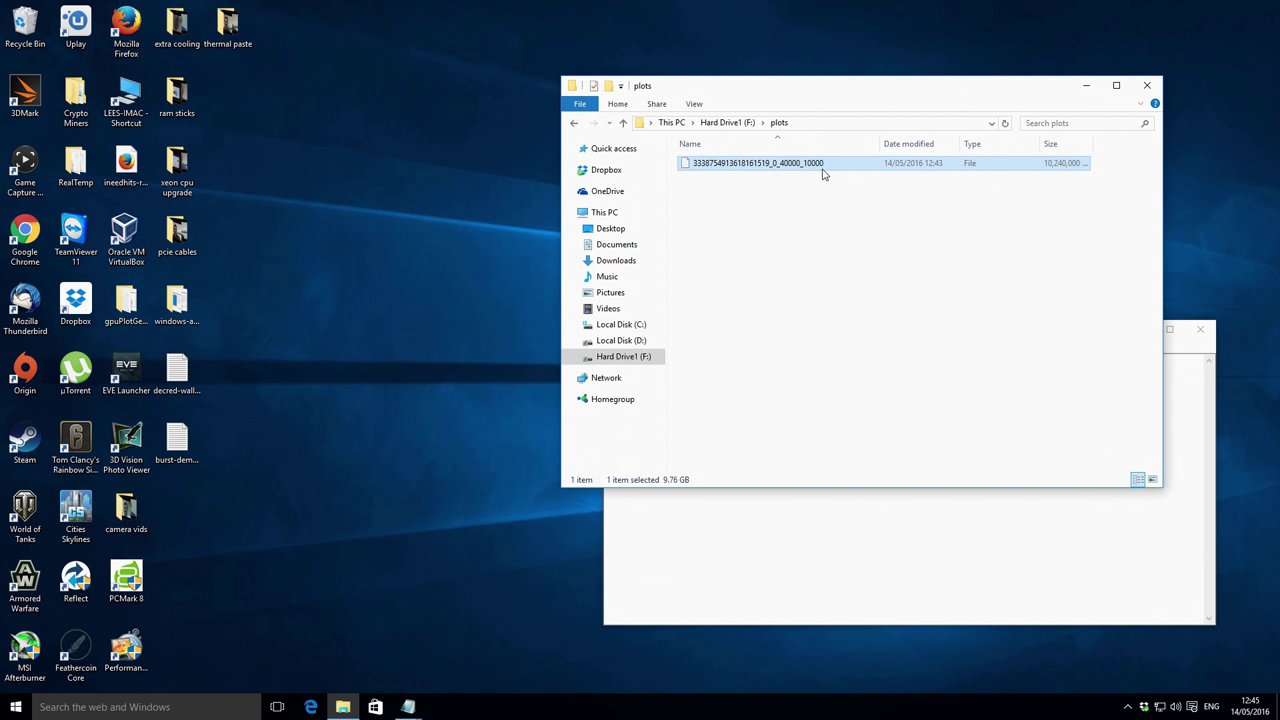
{"action": "left_click", "coordinate": [805, 186]}
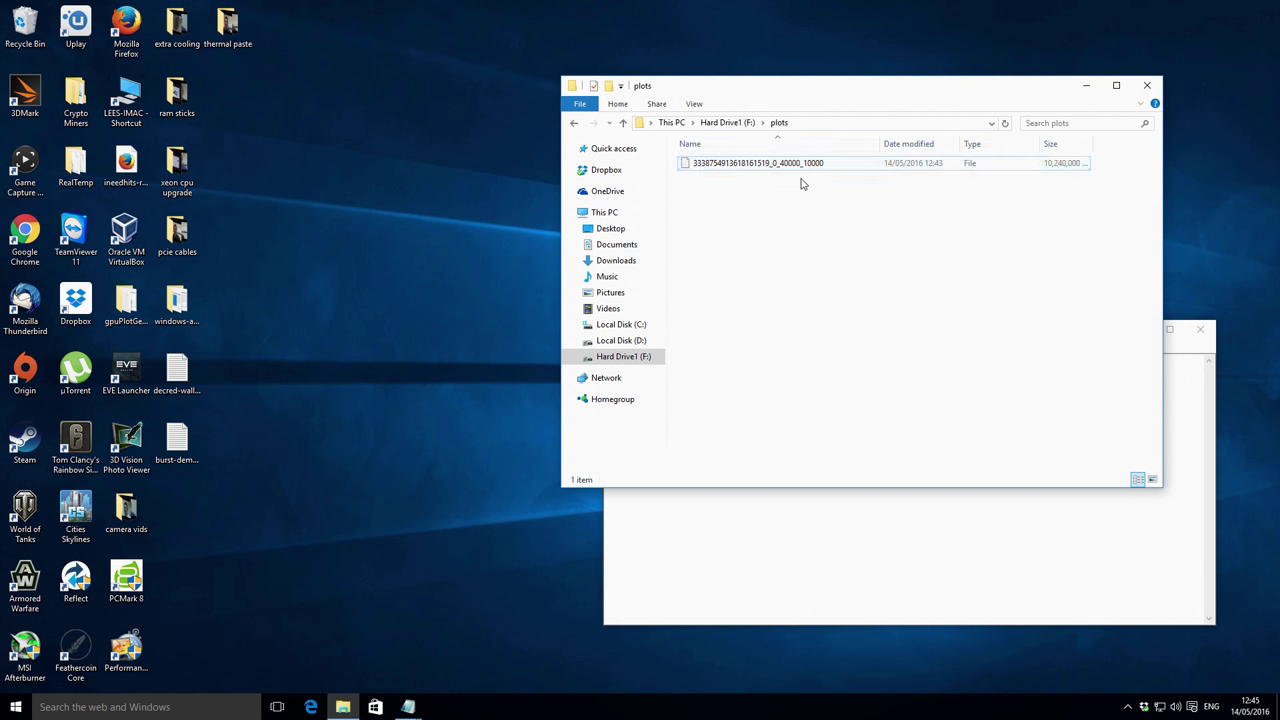
{"action": "left_click", "coordinate": [800, 166]}
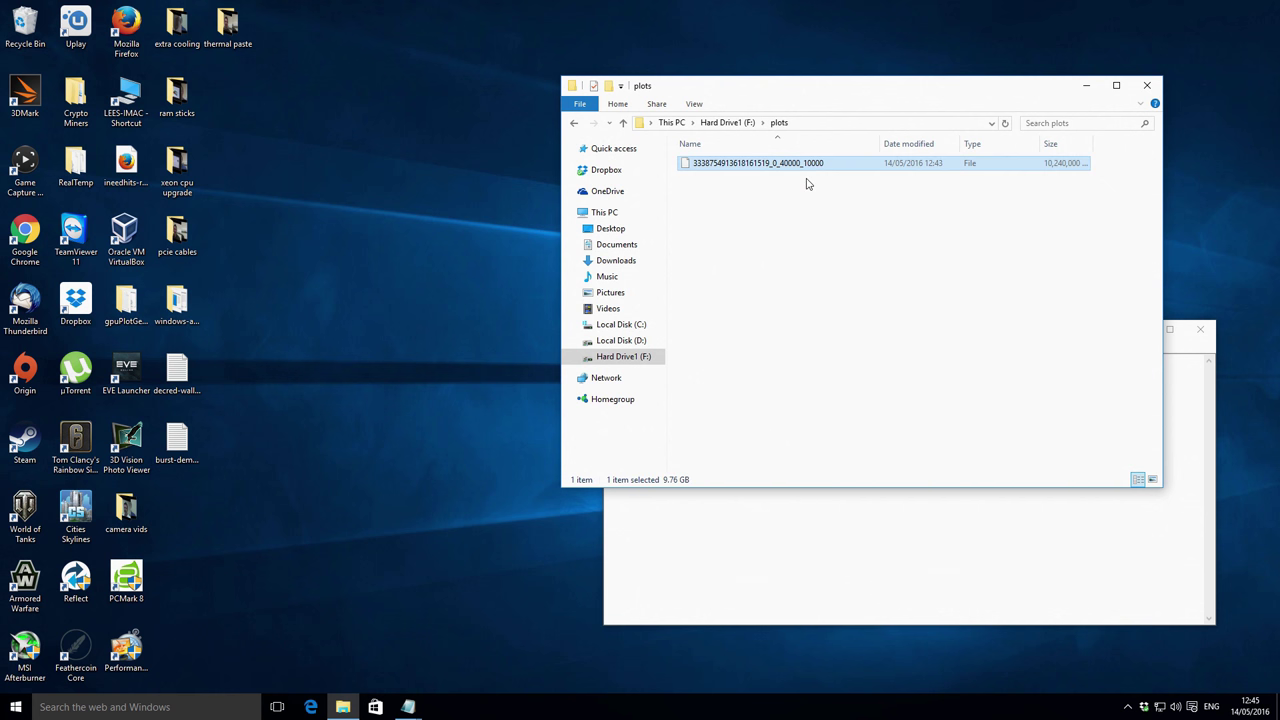
{"action": "left_click", "coordinate": [798, 205]}
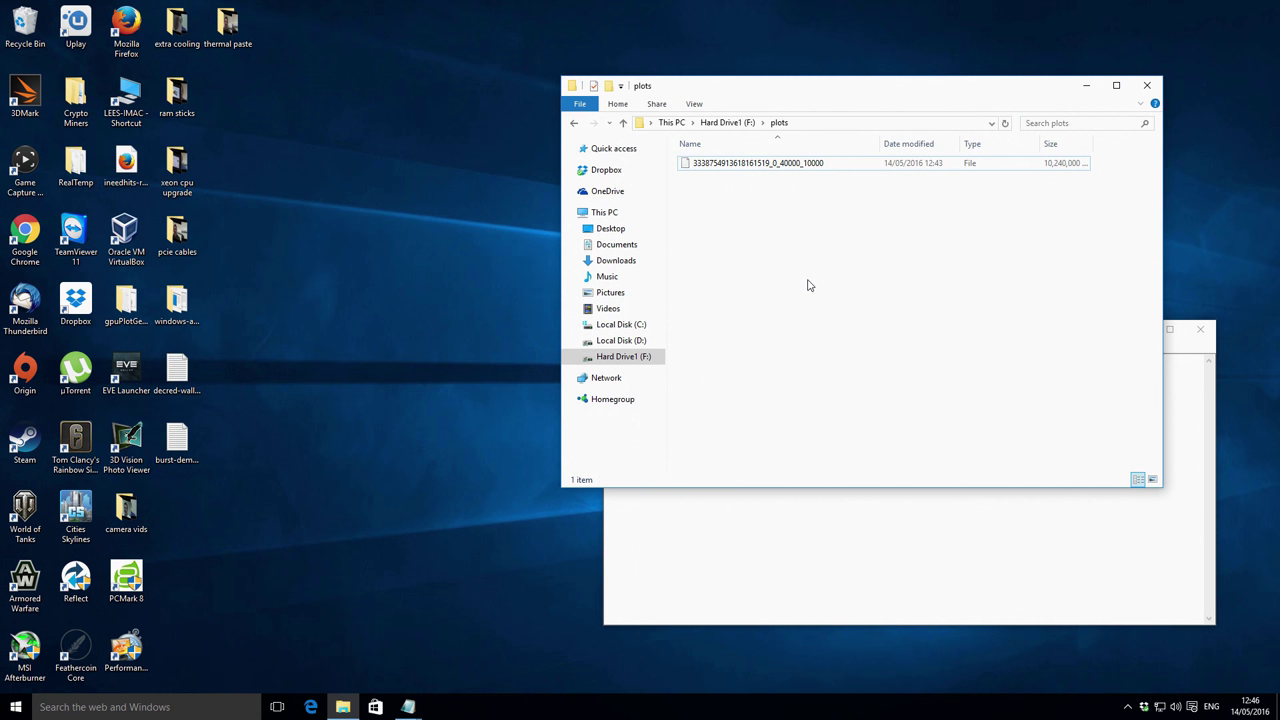
Set the starting nonce, the number after the account ID in makeplots.bat, to 40000
{"action": "left_click", "coordinate": [866, 568]}
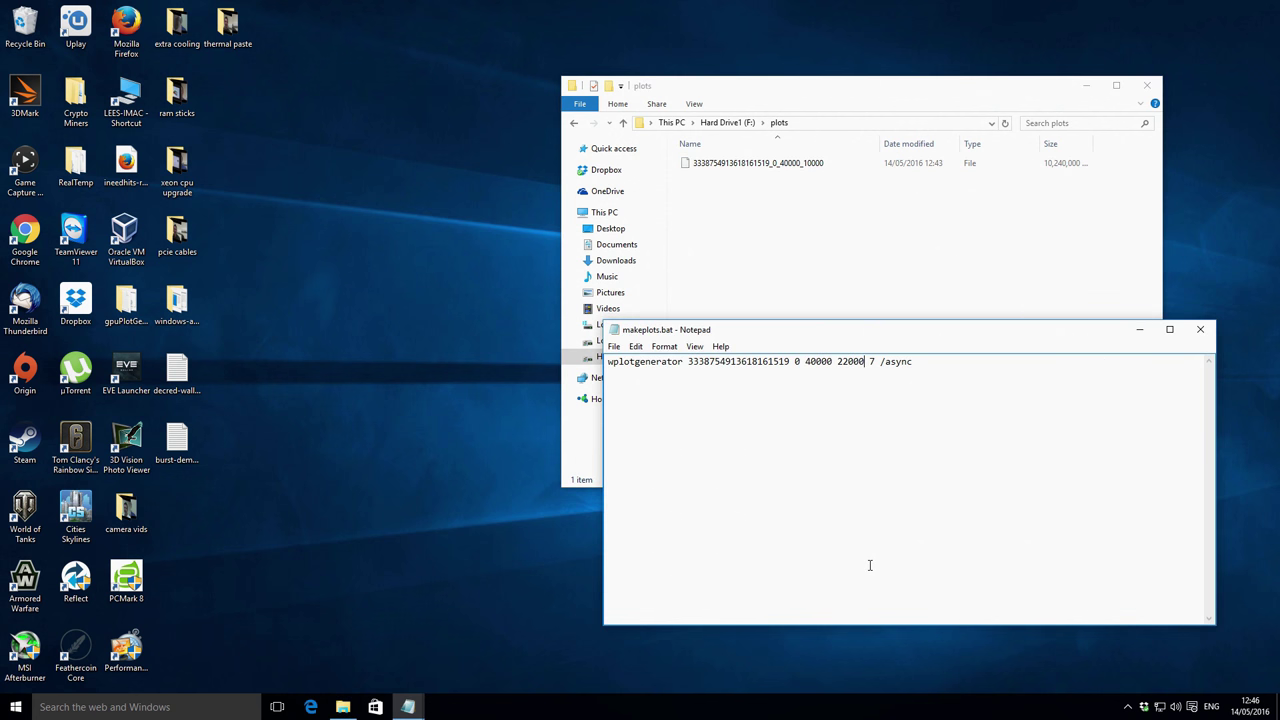
{"action": "key", "text": "Right"}
{"action": "left_click", "coordinate": [799, 361]}
{"action": "left_click_drag", "start_coordinate": [832, 361], "coordinate": [806, 361]}
{"action": "left_click", "coordinate": [805, 382]}
{"action": "key", "text": "BackSpace"}
{"action": "type", "text": "4000"}
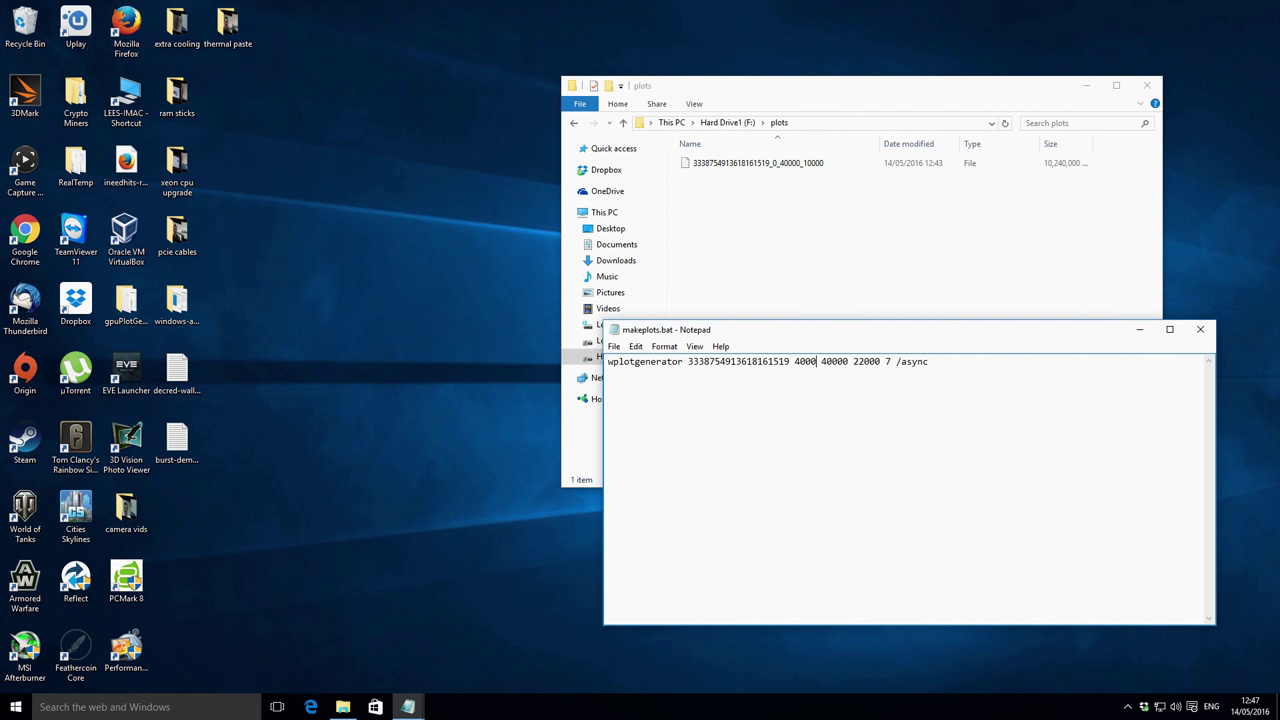
{"action": "type", "text": "0"}
Replace the starting nonce in the makeplots.bat plot command with 120000
{"action": "left_click_drag", "start_coordinate": [795, 362], "coordinate": [855, 364]}
{"action": "left_click", "coordinate": [852, 374]}
{"action": "left_click_drag", "start_coordinate": [801, 363], "coordinate": [795, 363]}
{"action": "type", "text": "120000"}
{"action": "left_click_drag", "start_coordinate": [832, 363], "coordinate": [859, 363]}
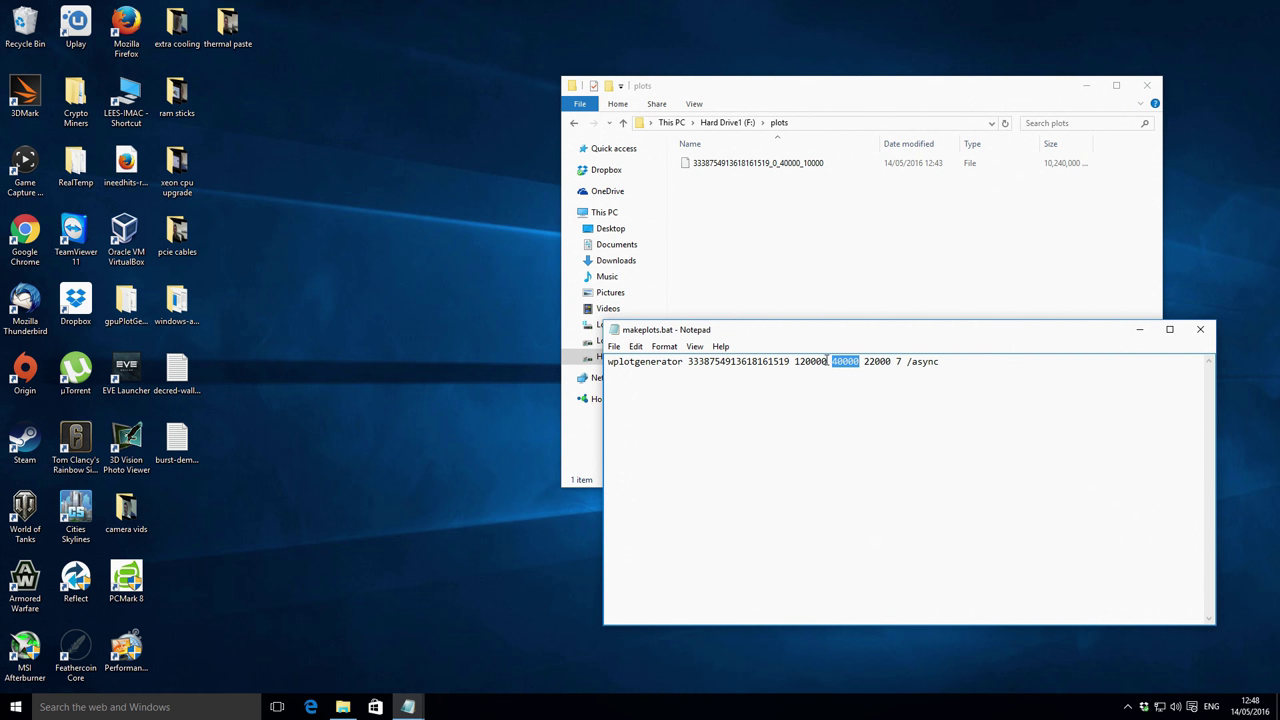
Set the starting nonce in the plot command back to 0, then save and close makeplots.bat
{"action": "left_click_drag", "start_coordinate": [828, 361], "coordinate": [797, 361]}
{"action": "left_click", "coordinate": [950, 362]}
{"action": "key", "text": "ctrl+Left"}
{"action": "key", "text": "ctrl+Left"}
{"action": "key", "text": "ctrl+Left"}
{"action": "left_click_drag", "start_coordinate": [829, 361], "coordinate": [795, 361]}
{"action": "type", "text": "0"}
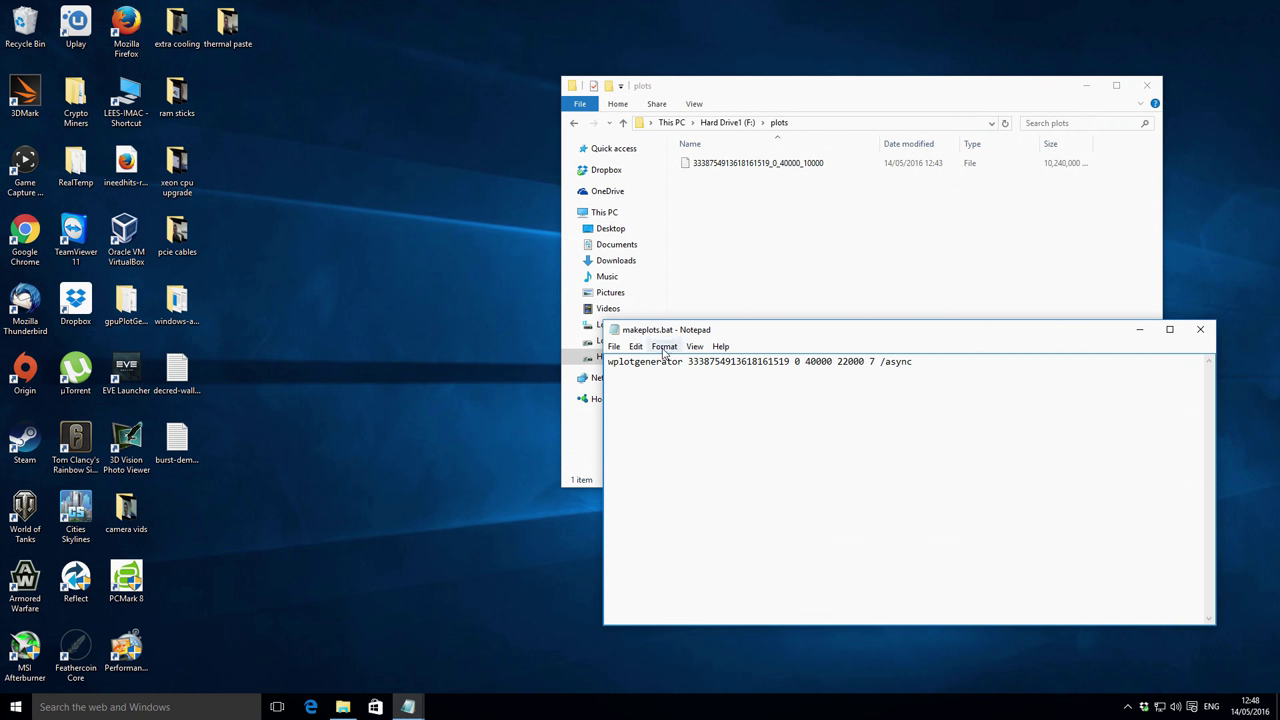
{"action": "left_click", "coordinate": [613, 346]}
{"action": "left_click", "coordinate": [633, 392]}
{"action": "left_click", "coordinate": [1200, 331]}
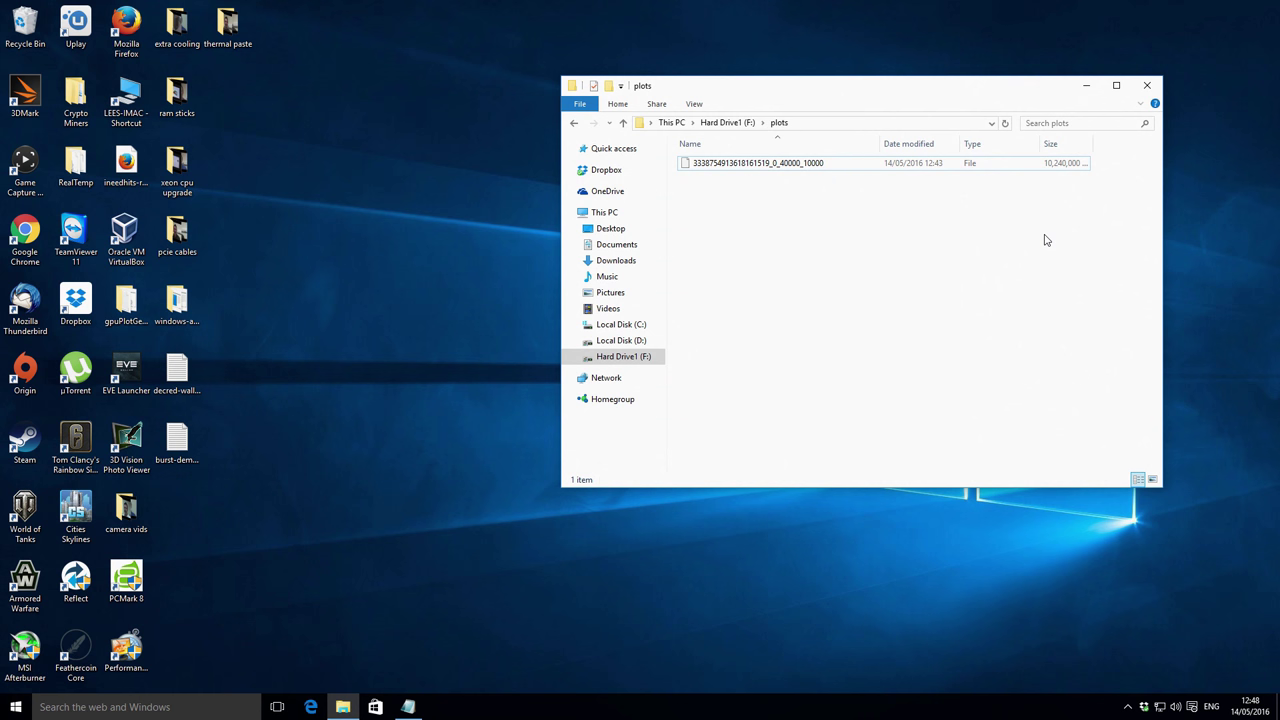
Open the gpuPlotGenerator folder from the desktop and view the command inside devices-setup.bat, closing the file again
{"action": "double_click", "coordinate": [126, 298]}
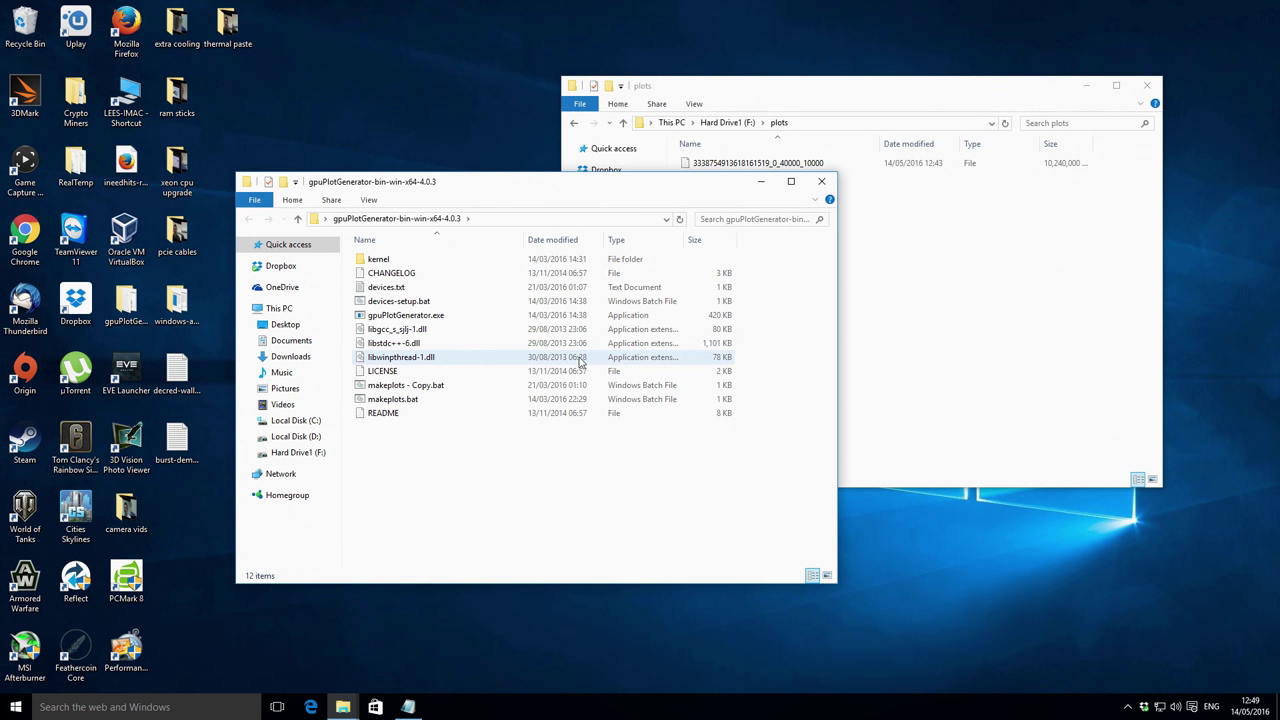
{"action": "left_click_drag", "start_coordinate": [503, 190], "coordinate": [562, 226]}
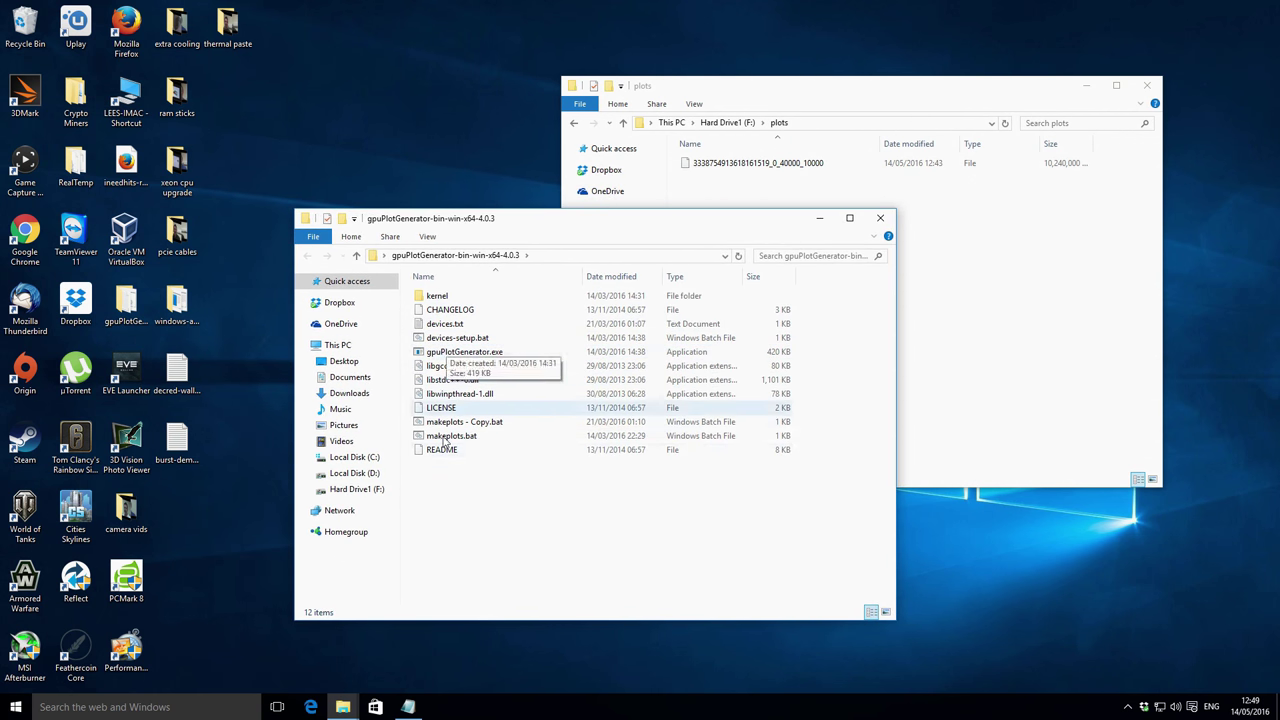
{"action": "left_click", "coordinate": [485, 340]}
{"action": "right_click", "coordinate": [486, 340]}
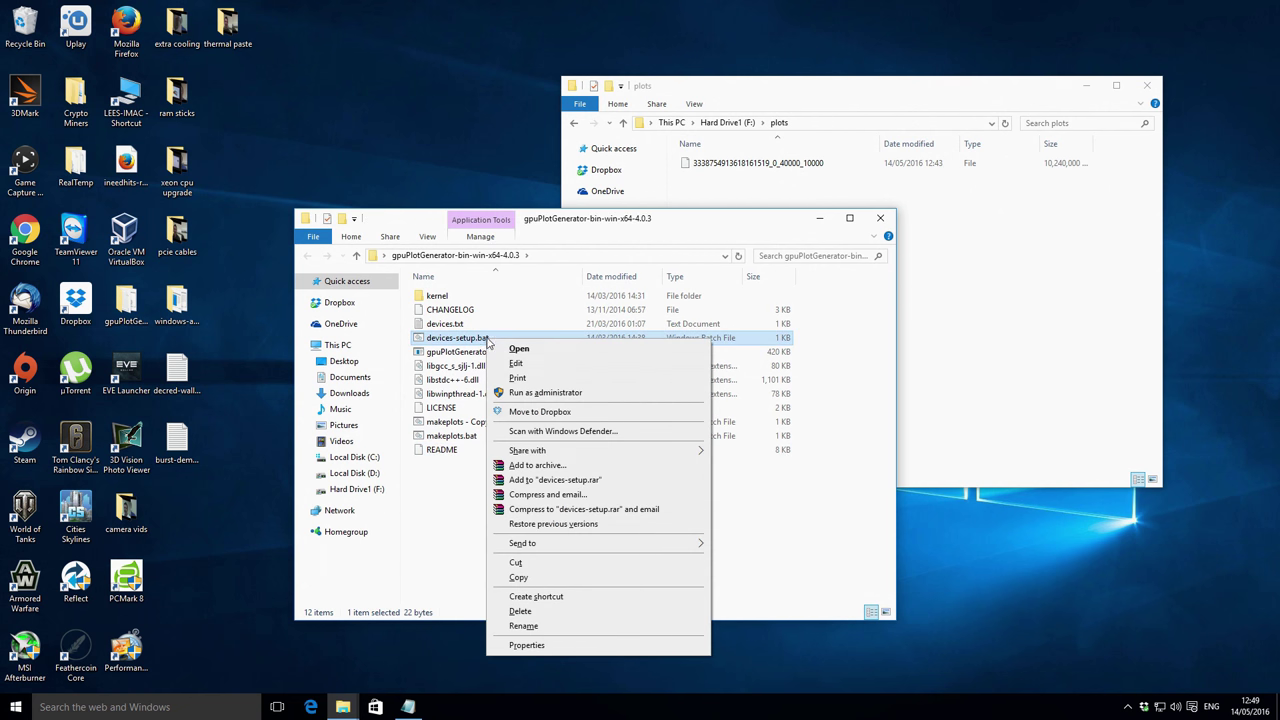
{"action": "left_click", "coordinate": [518, 364]}
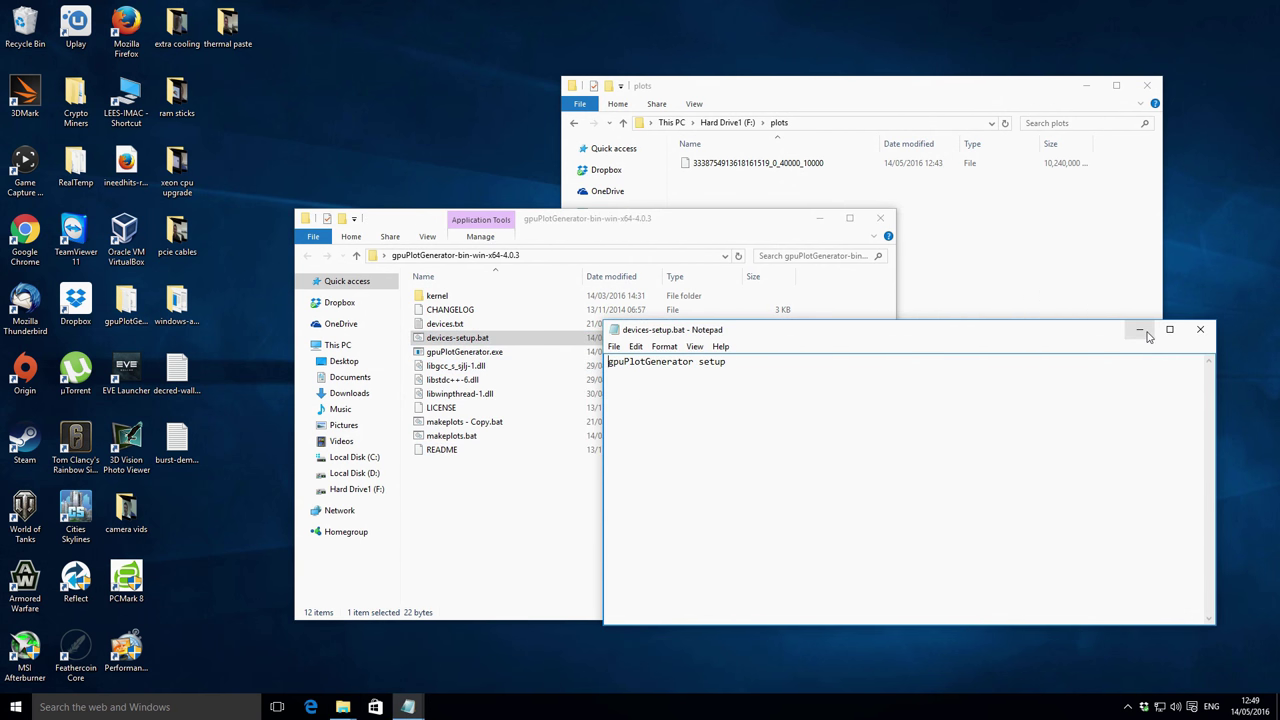
{"action": "left_click", "coordinate": [1201, 331]}
{"action": "left_click", "coordinate": [492, 565]}
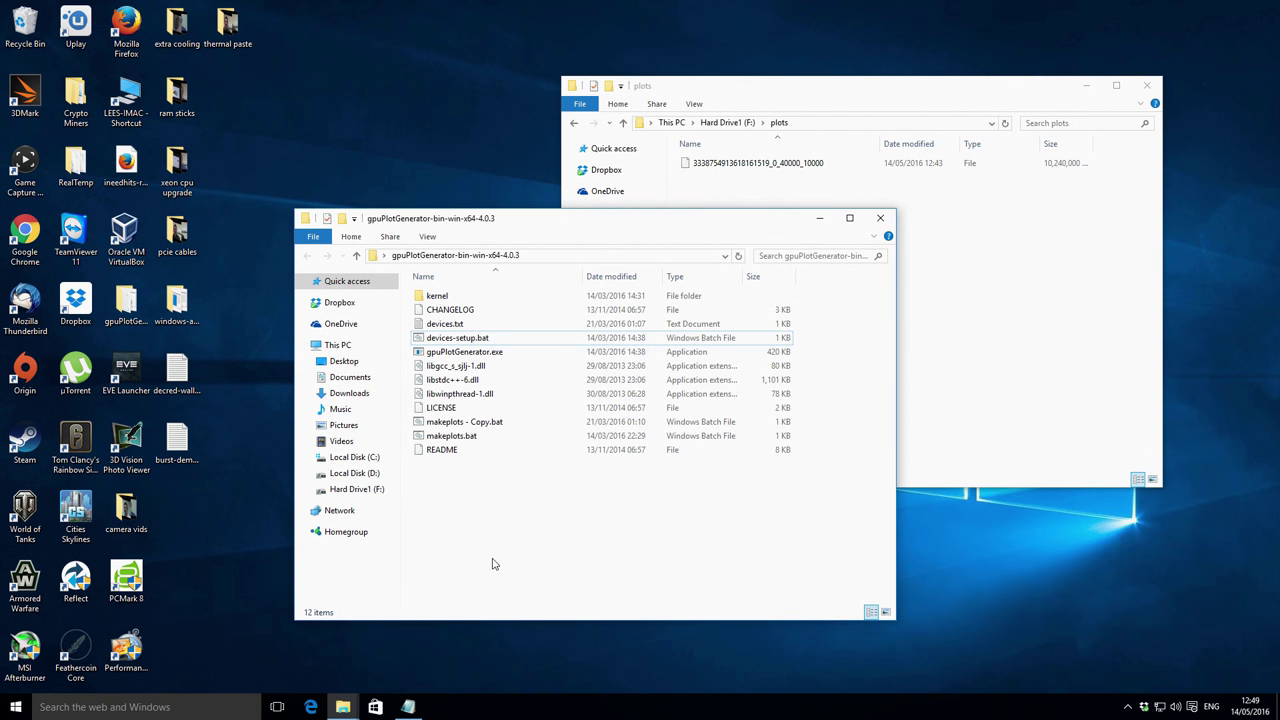
Open devices.txt from the gpuPlotGenerator folder and examine each of its device values
{"action": "left_click", "coordinate": [435, 329]}
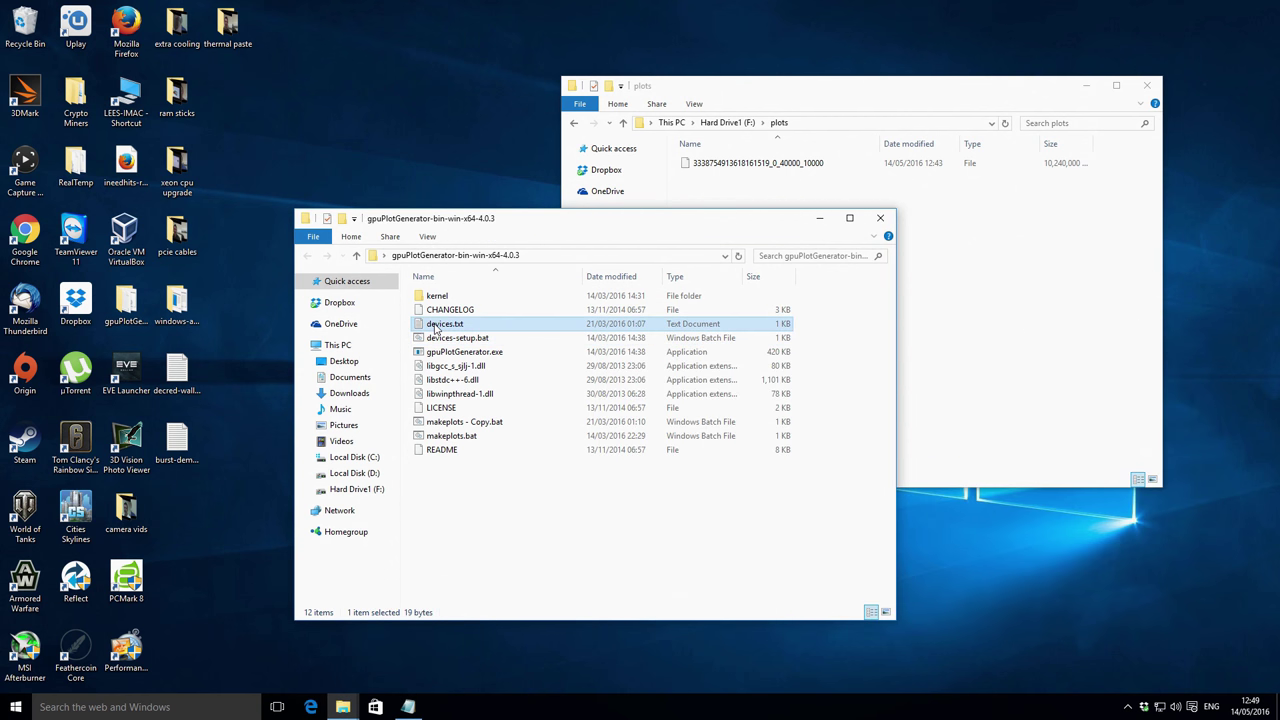
{"action": "right_click", "coordinate": [438, 330]}
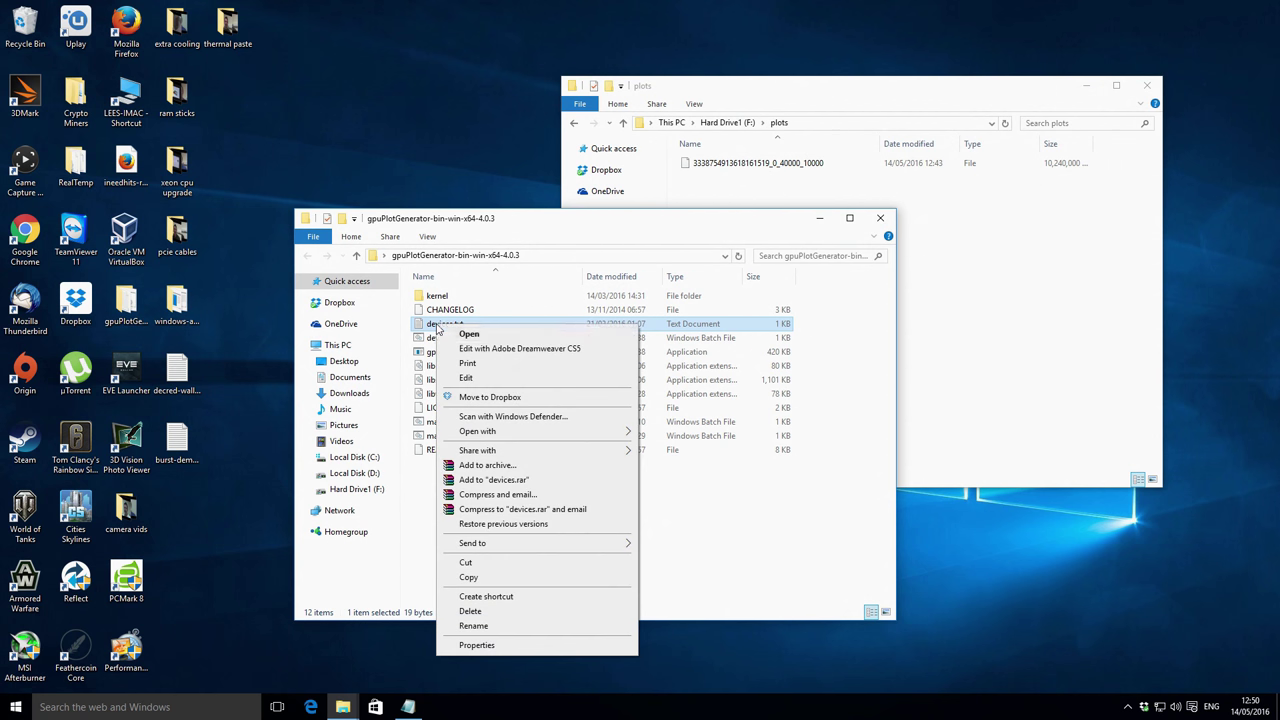
{"action": "left_click", "coordinate": [520, 367]}
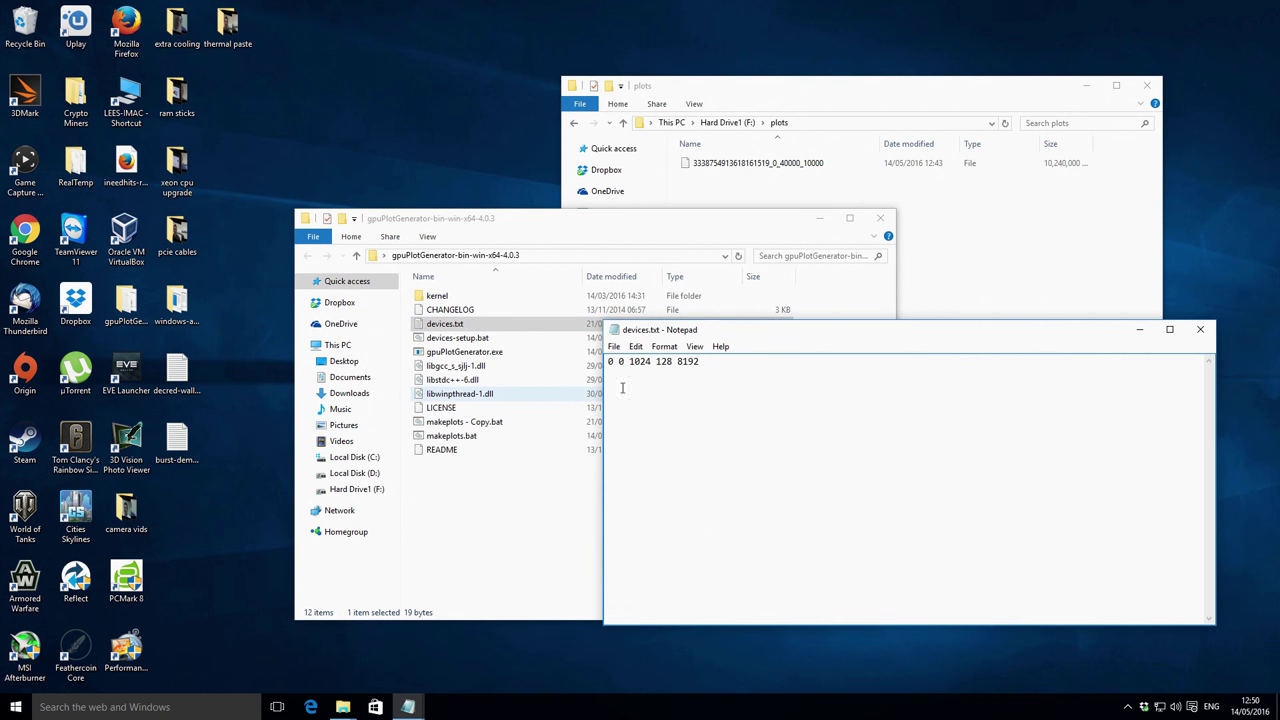
{"action": "left_click", "coordinate": [727, 366]}
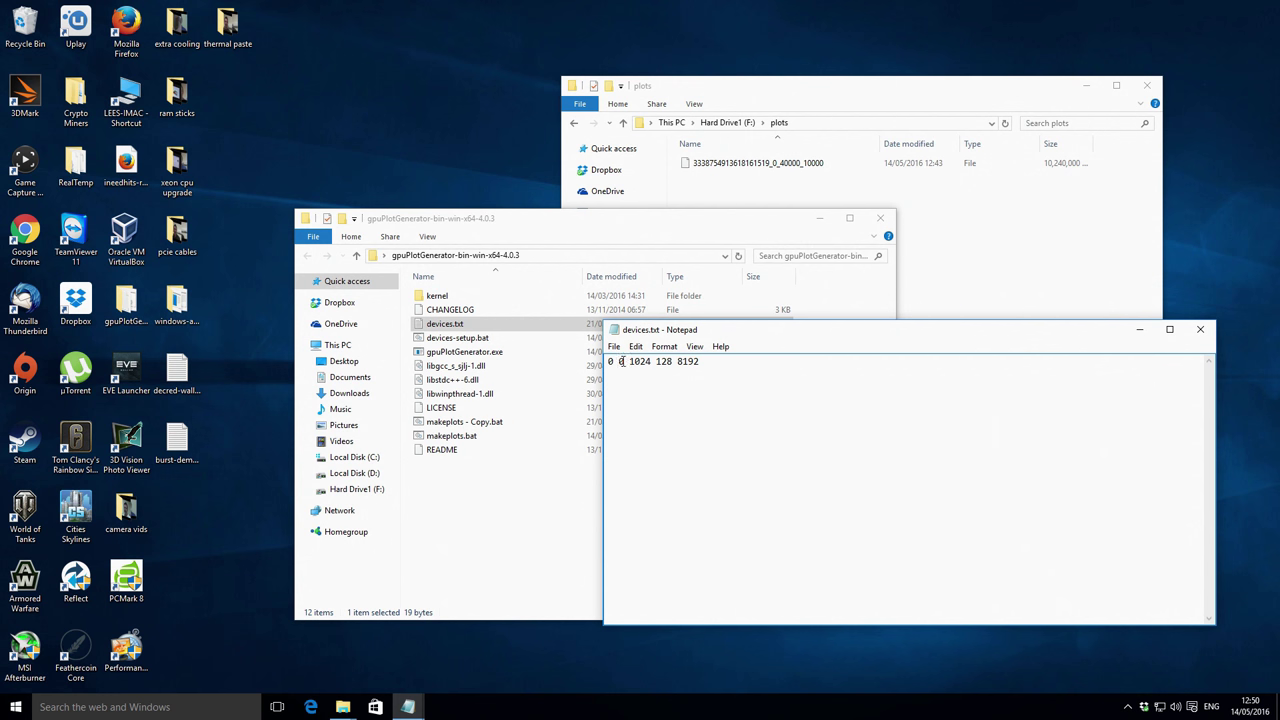
{"action": "left_click_drag", "start_coordinate": [618, 361], "coordinate": [626, 361]}
{"action": "left_click", "coordinate": [629, 362]}
{"action": "left_click_drag", "start_coordinate": [629, 362], "coordinate": [656, 362]}
{"action": "left_click_drag", "start_coordinate": [655, 362], "coordinate": [704, 362]}
{"action": "left_click", "coordinate": [700, 364]}
Try 1 as the second number in devices.txt, restore it to 0, and close the file without saving
{"action": "left_click", "coordinate": [626, 363]}
{"action": "key", "text": "BackSpace"}
{"action": "type", "text": "1"}
{"action": "key", "text": "BackSpace"}
{"action": "type", "text": "0"}
{"action": "left_click", "coordinate": [719, 362]}
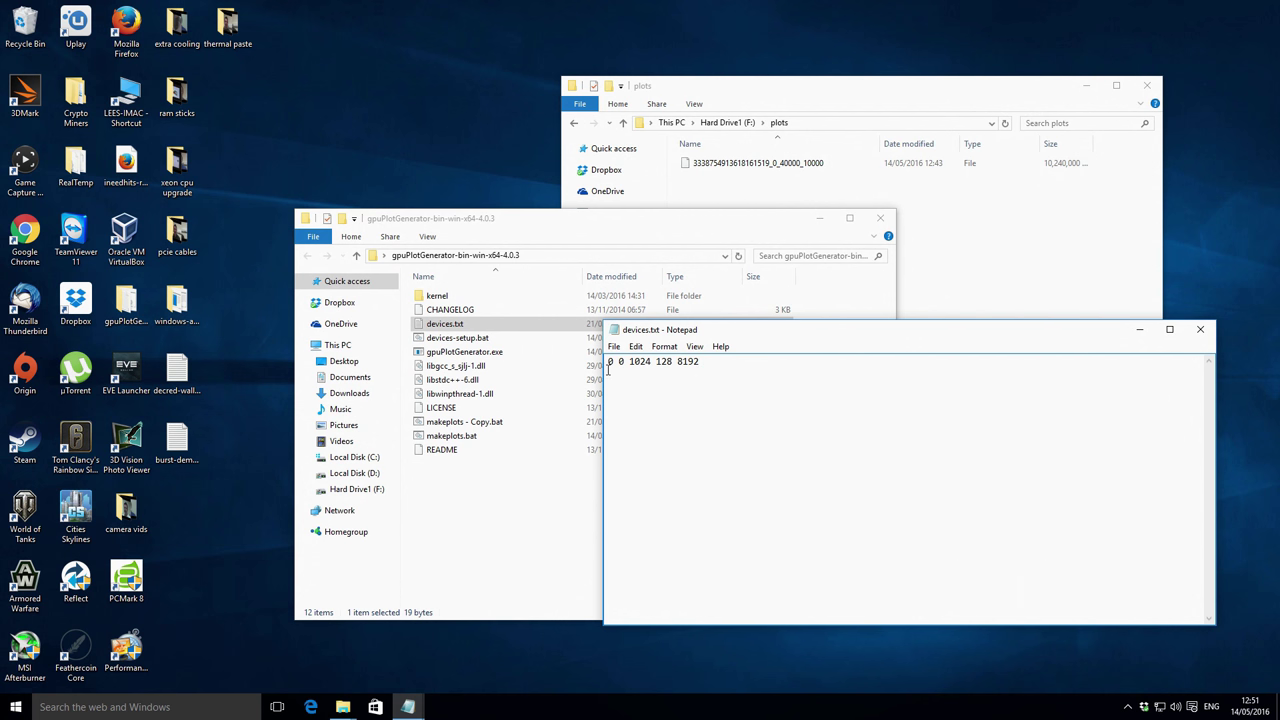
{"action": "left_click", "coordinate": [1200, 333]}
{"action": "left_click", "coordinate": [666, 364]}
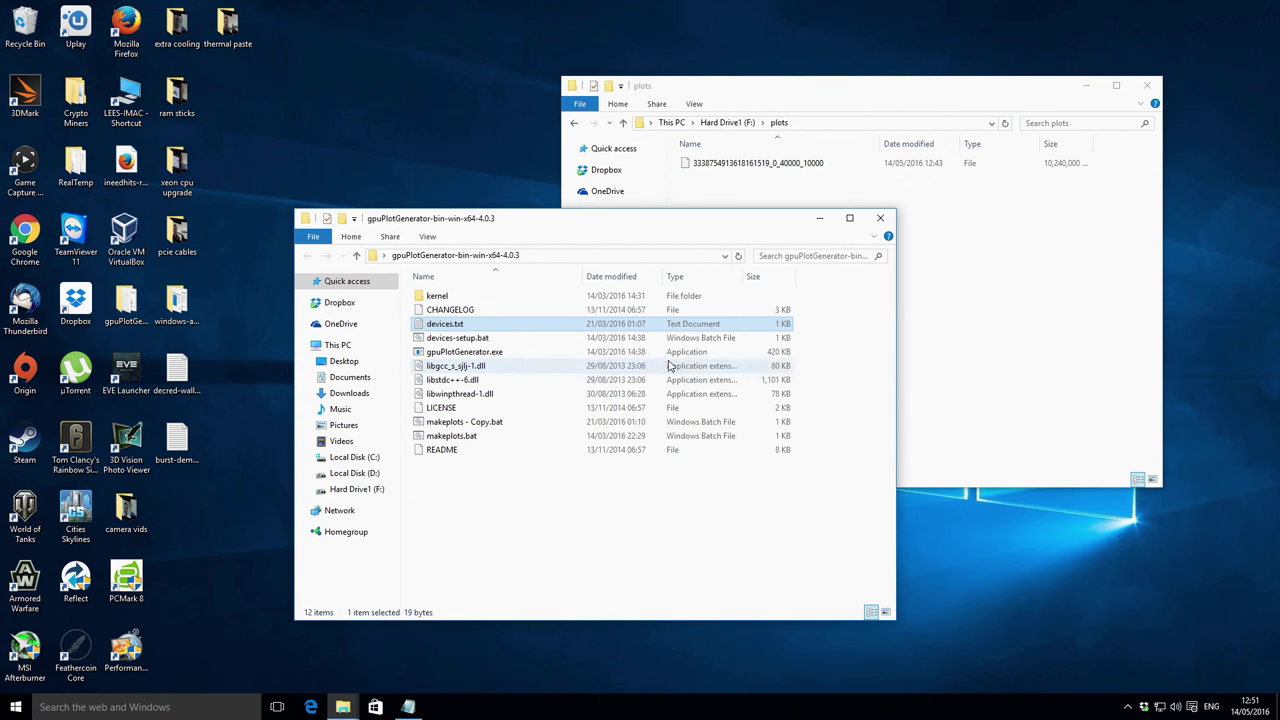
Open makeplots.bat from the gpuPlotGenerator folder for editing and examine the program name, generate and buffer parts of its command
{"action": "left_click", "coordinate": [555, 518]}
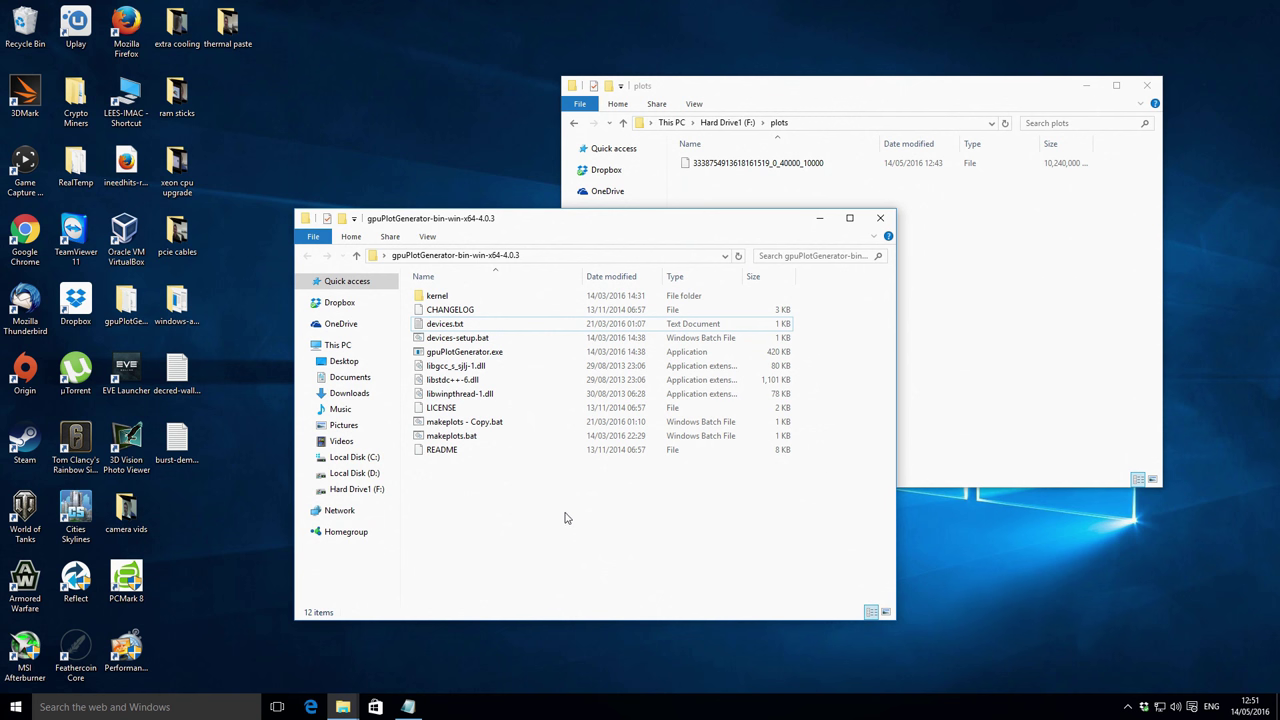
{"action": "left_click", "coordinate": [469, 438]}
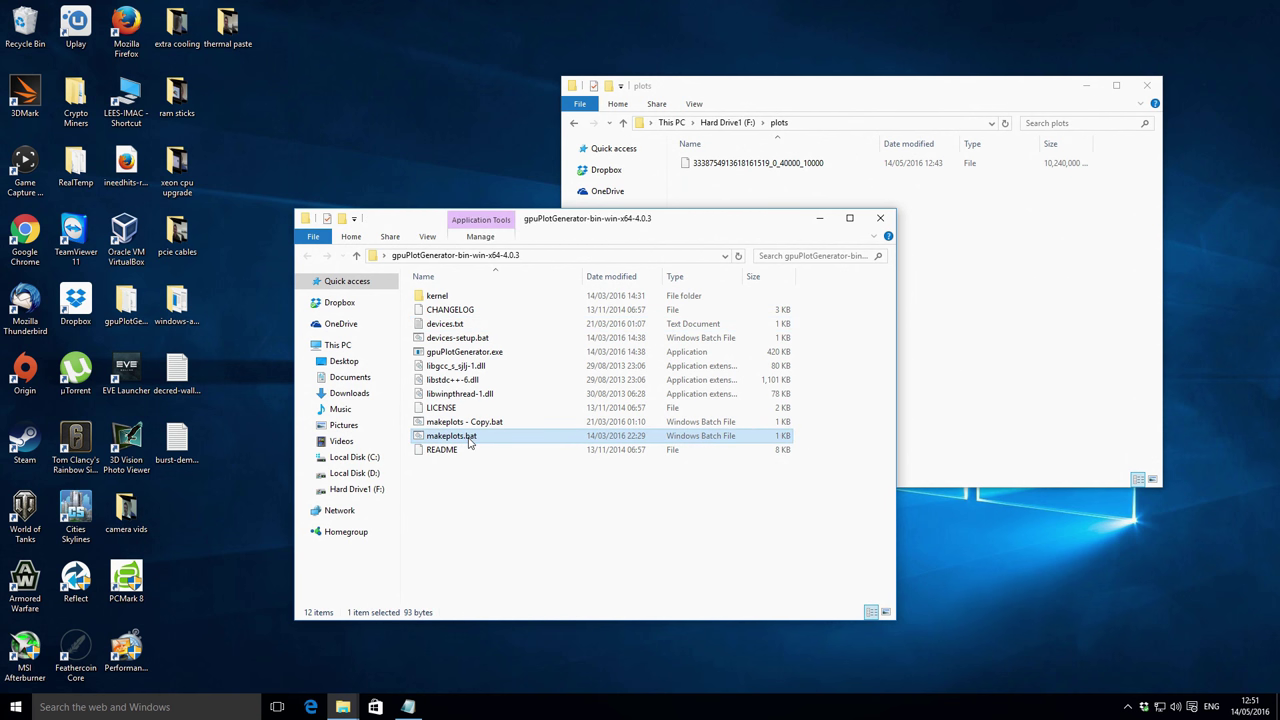
{"action": "right_click", "coordinate": [469, 438]}
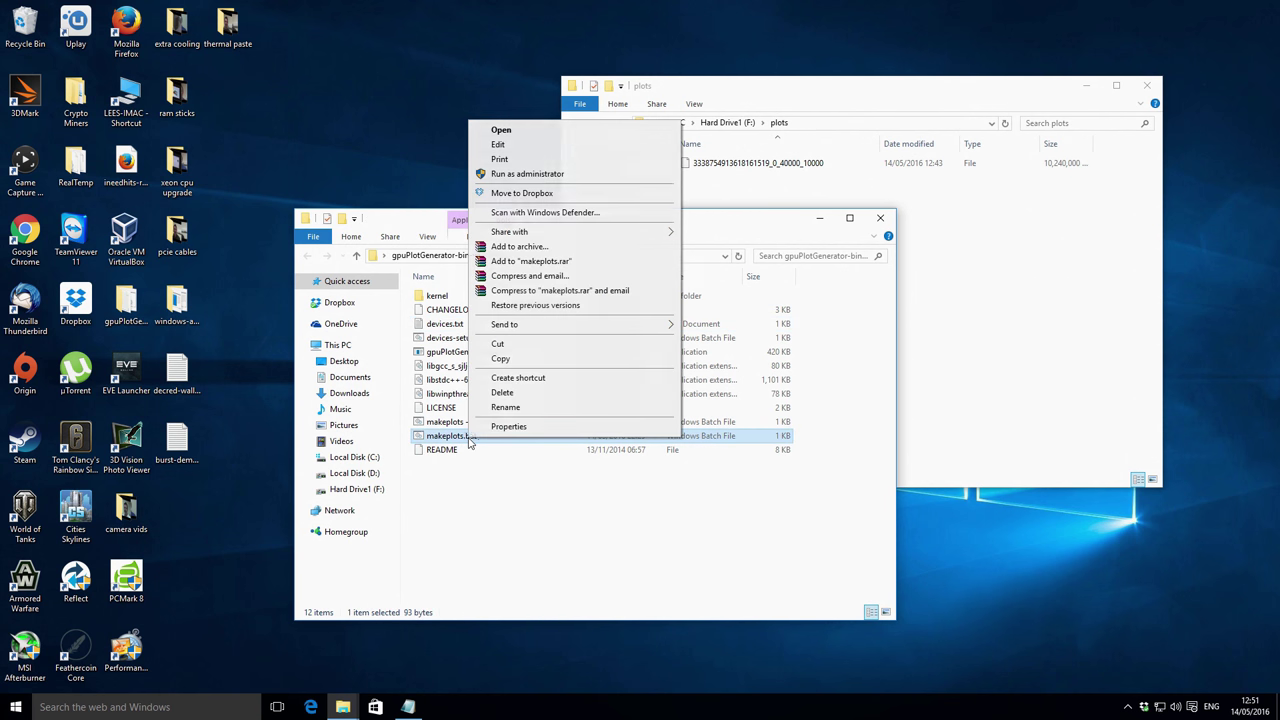
{"action": "left_click", "coordinate": [510, 146]}
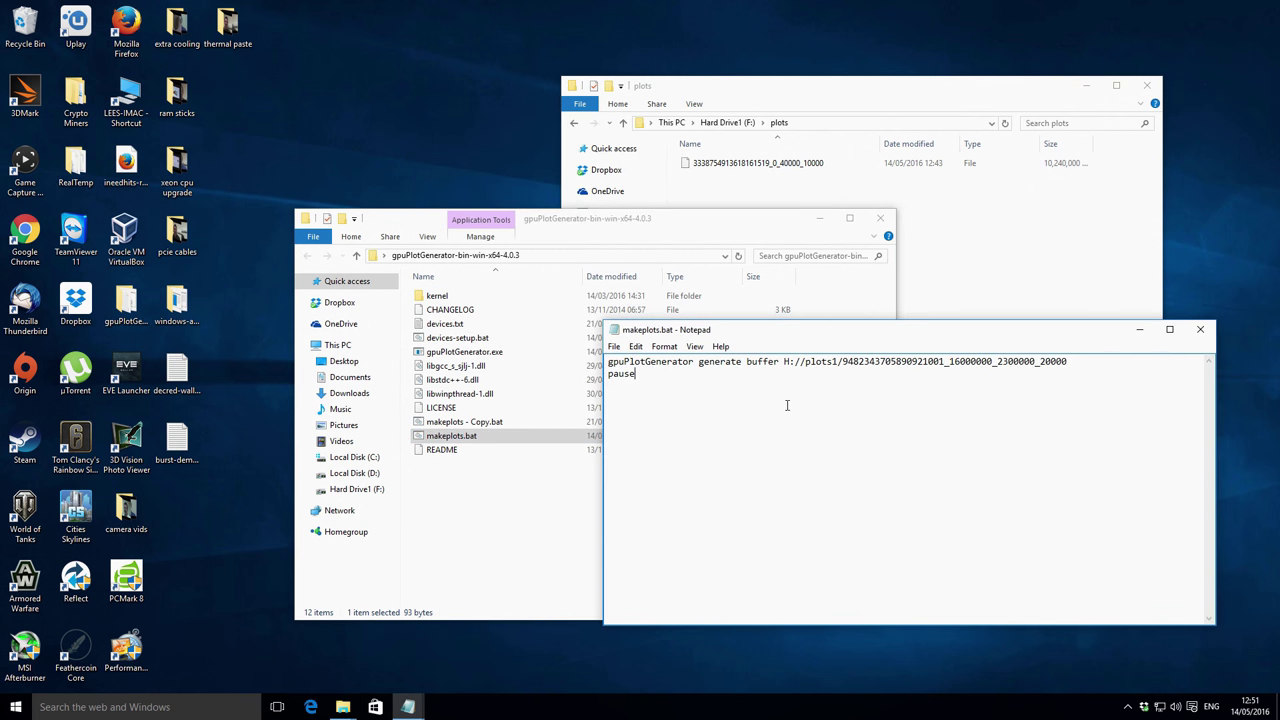
{"action": "left_click", "coordinate": [610, 362]}
{"action": "left_click_drag", "start_coordinate": [609, 362], "coordinate": [694, 362]}
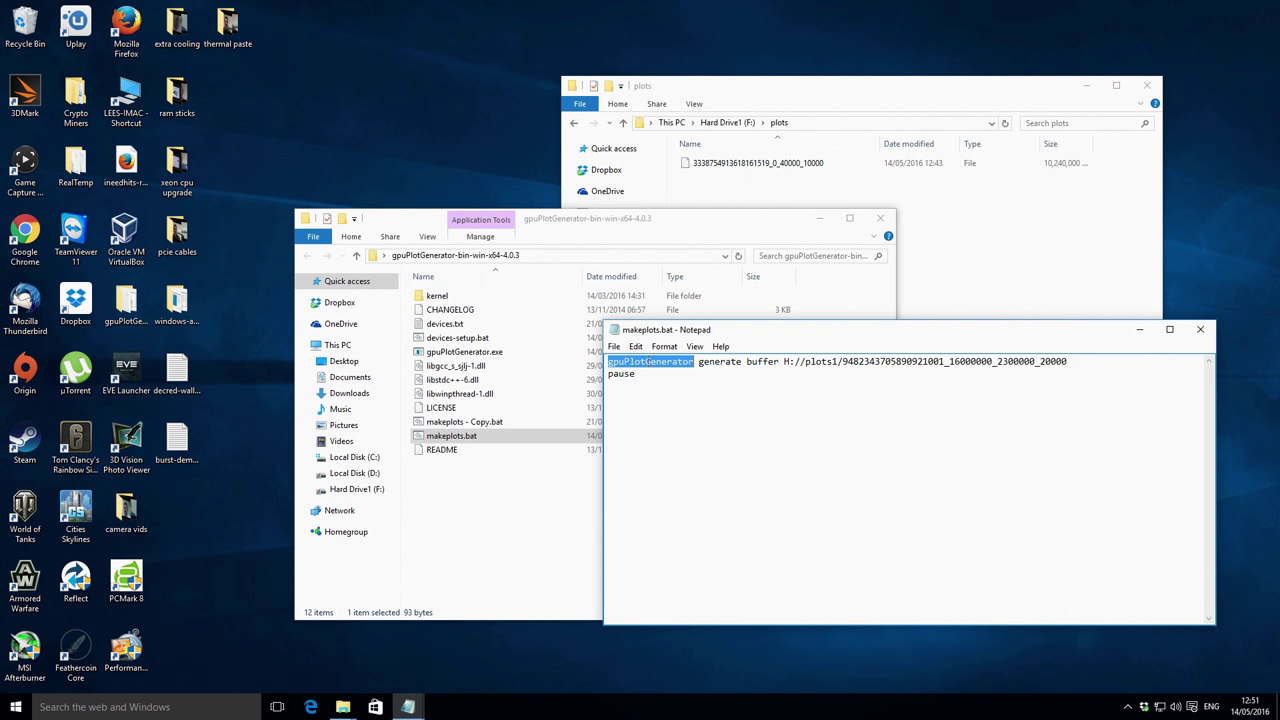
{"action": "left_click", "coordinate": [697, 383]}
{"action": "left_click_drag", "start_coordinate": [697, 362], "coordinate": [742, 362]}
{"action": "left_click", "coordinate": [739, 375]}
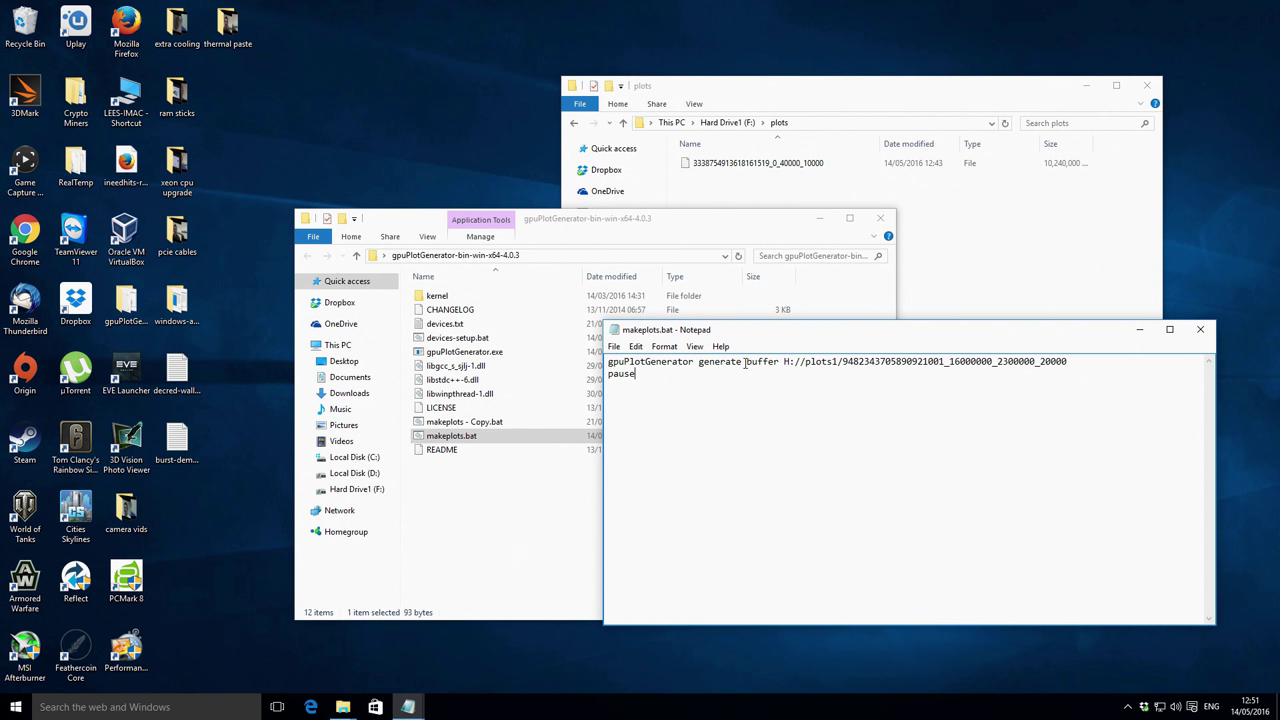
{"action": "left_click_drag", "start_coordinate": [745, 361], "coordinate": [782, 362]}
{"action": "left_click", "coordinate": [795, 386]}
Change the output path in the plot command to F://plots/
{"action": "left_click_drag", "start_coordinate": [785, 362], "coordinate": [1064, 381]}
{"action": "key", "text": "Left"}
{"action": "key", "text": "BackSpace"}
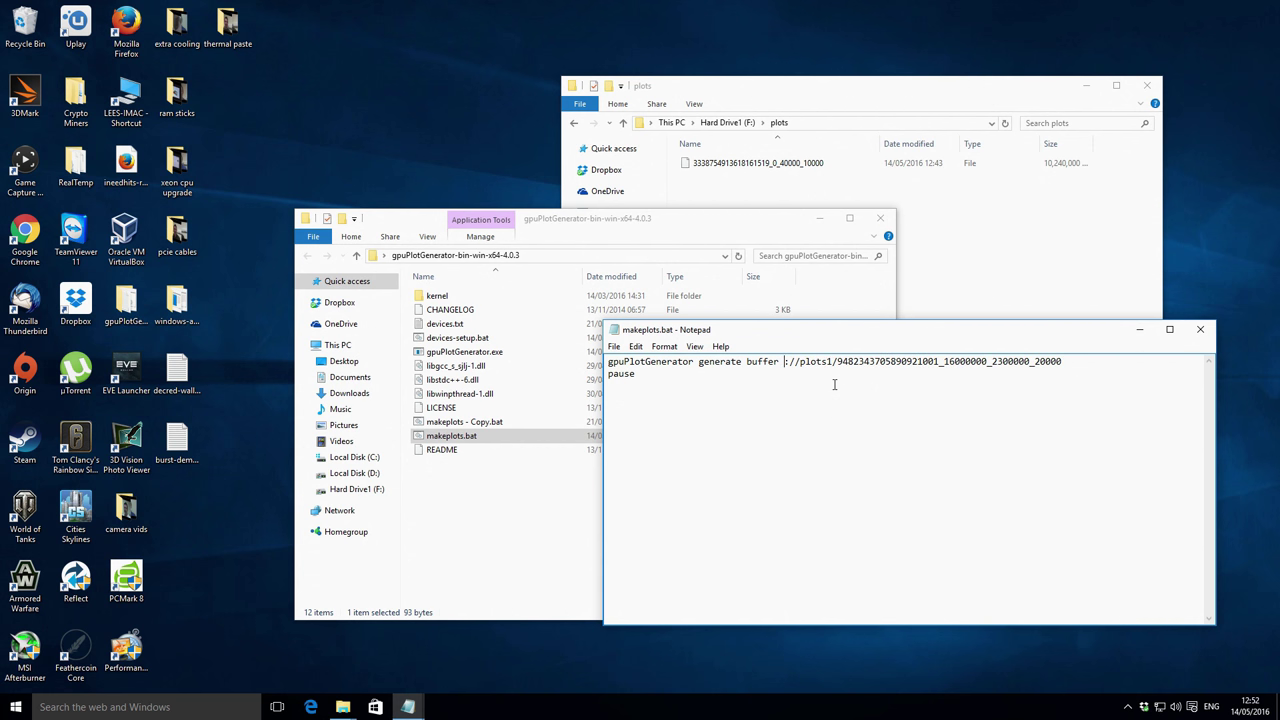
{"action": "type", "text": "F"}
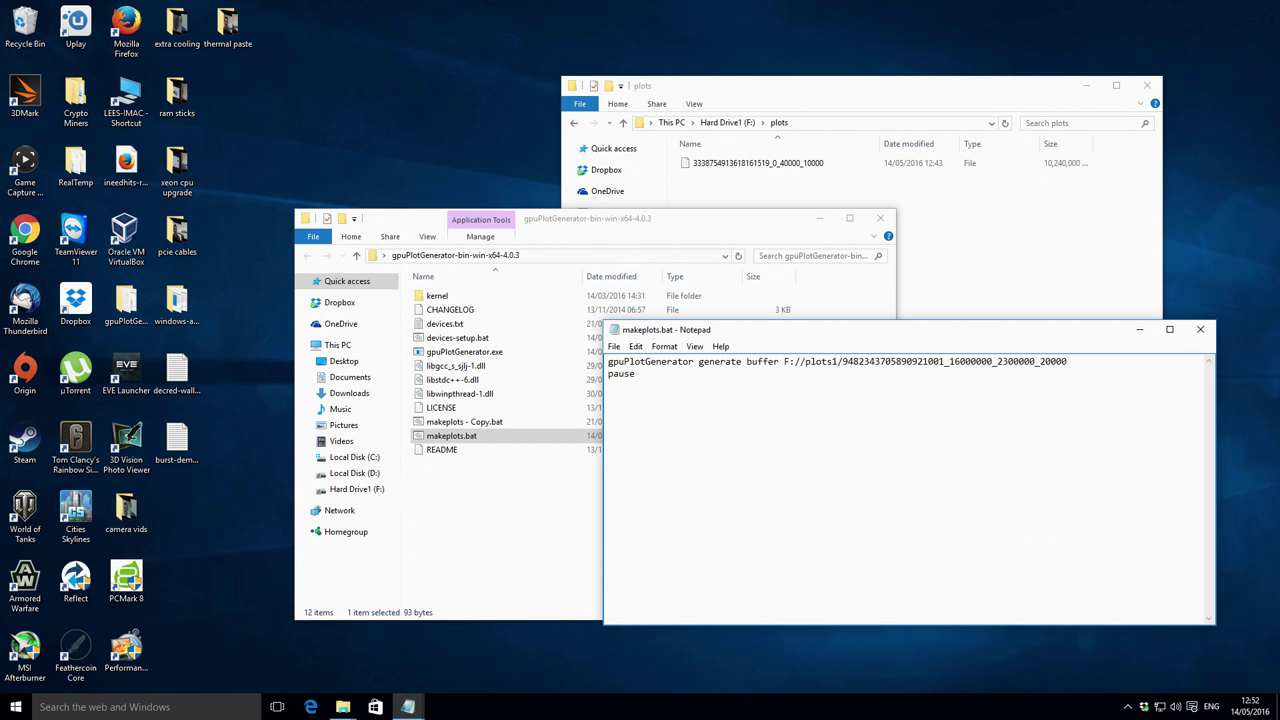
{"action": "left_click", "coordinate": [837, 372]}
{"action": "key", "text": "BackSpace"}
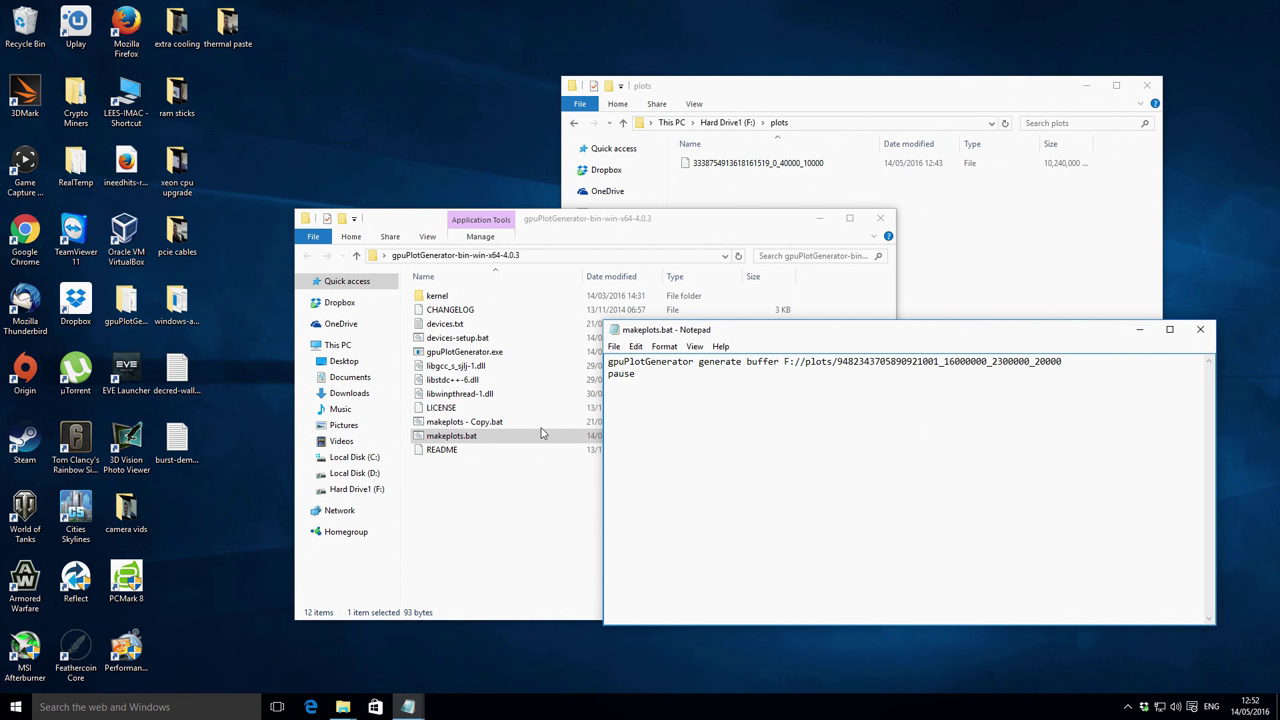
Copy the numeric account ID from burst-demo.txt and paste it over the account ID in the makeplots.bat command
{"action": "left_click", "coordinate": [417, 707]}
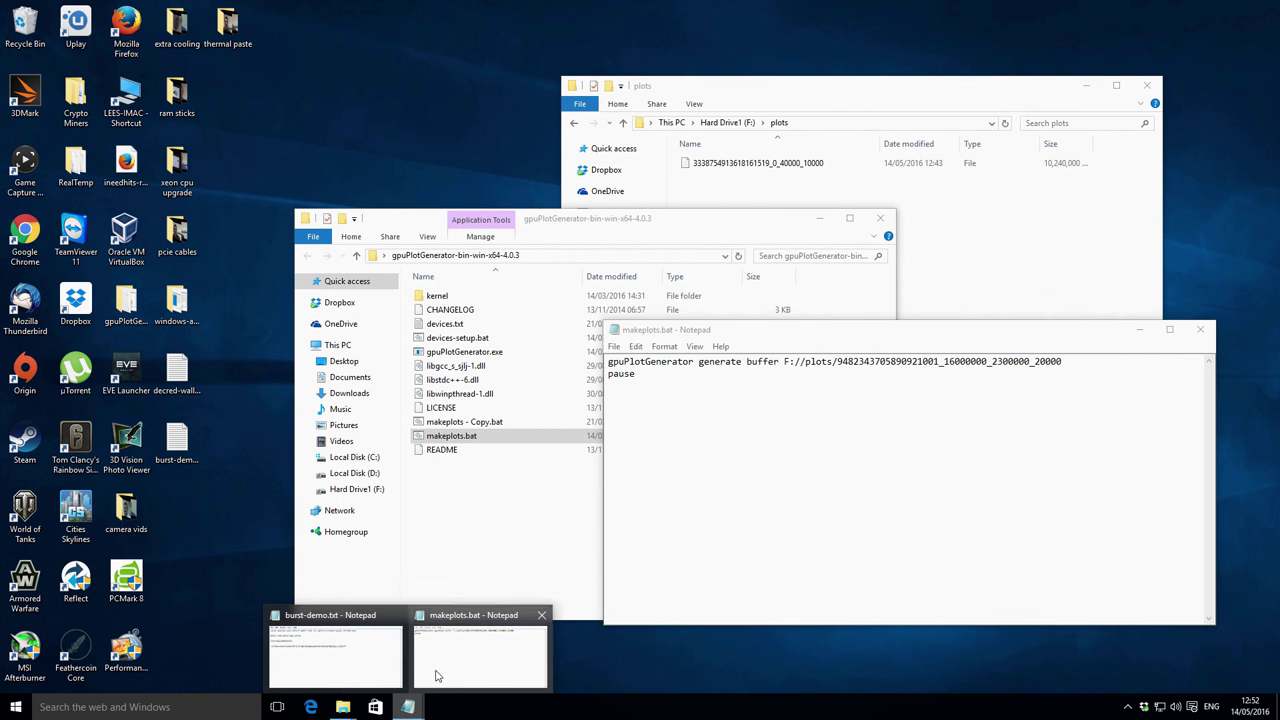
{"action": "left_click", "coordinate": [335, 663]}
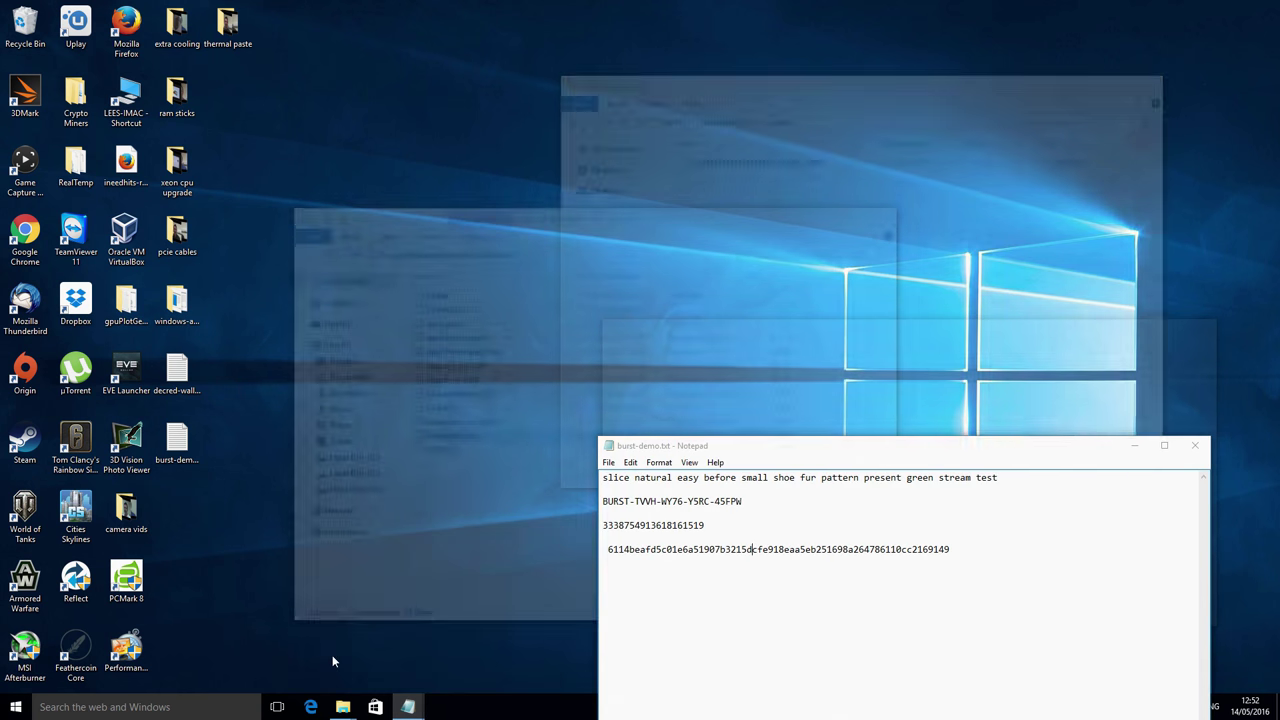
{"action": "left_click_drag", "start_coordinate": [706, 525], "coordinate": [603, 530]}
{"action": "key", "text": "ctrl+c"}
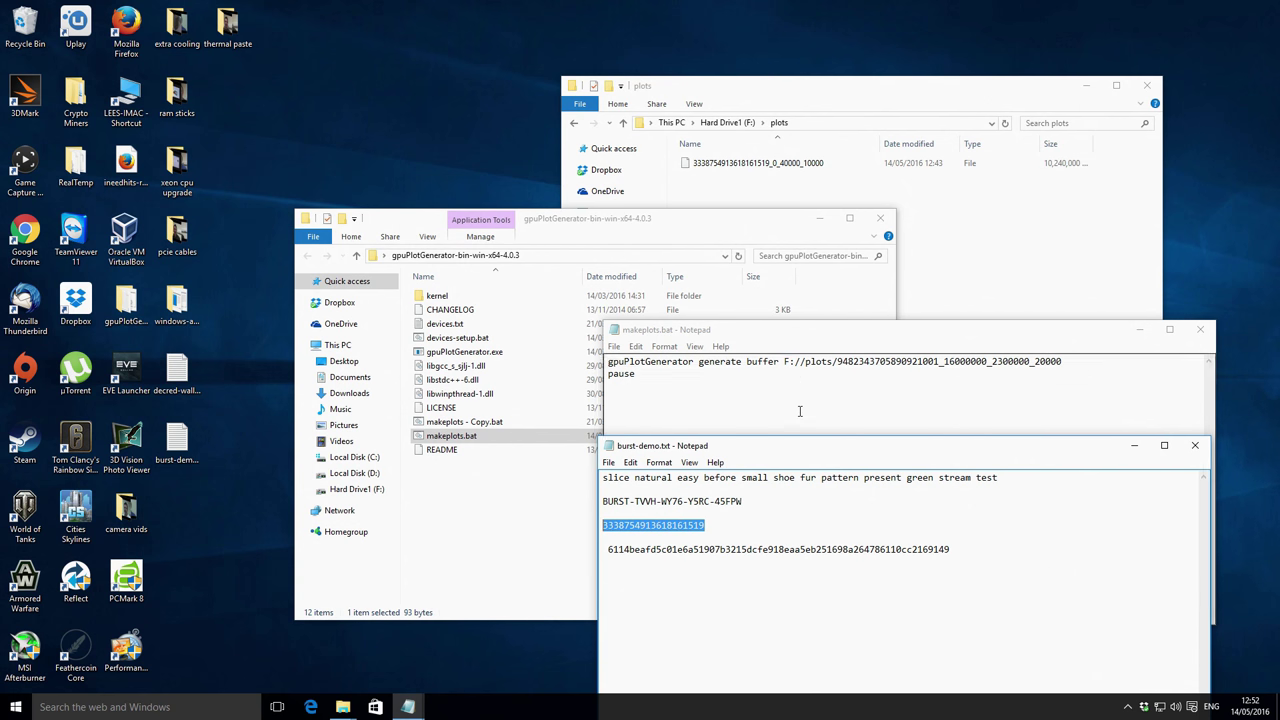
{"action": "left_click", "coordinate": [801, 411]}
{"action": "left_click_drag", "start_coordinate": [838, 362], "coordinate": [940, 362]}
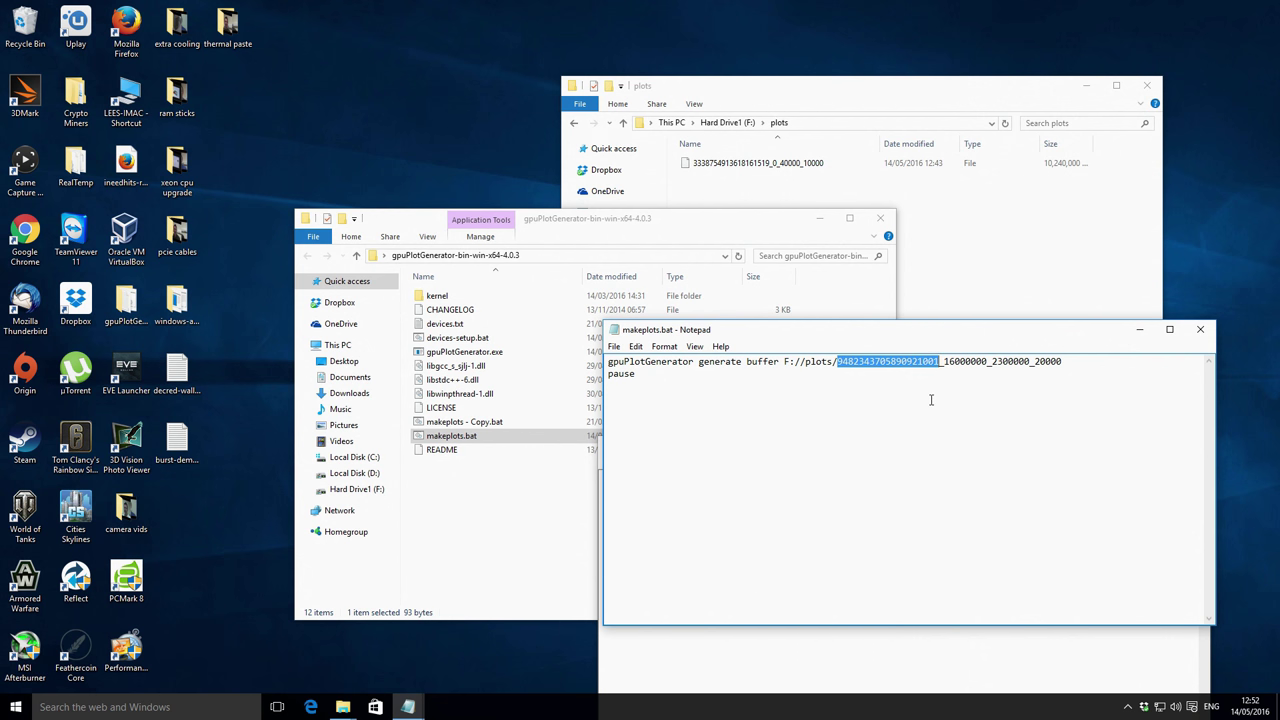
{"action": "key", "text": "ctrl+v"}
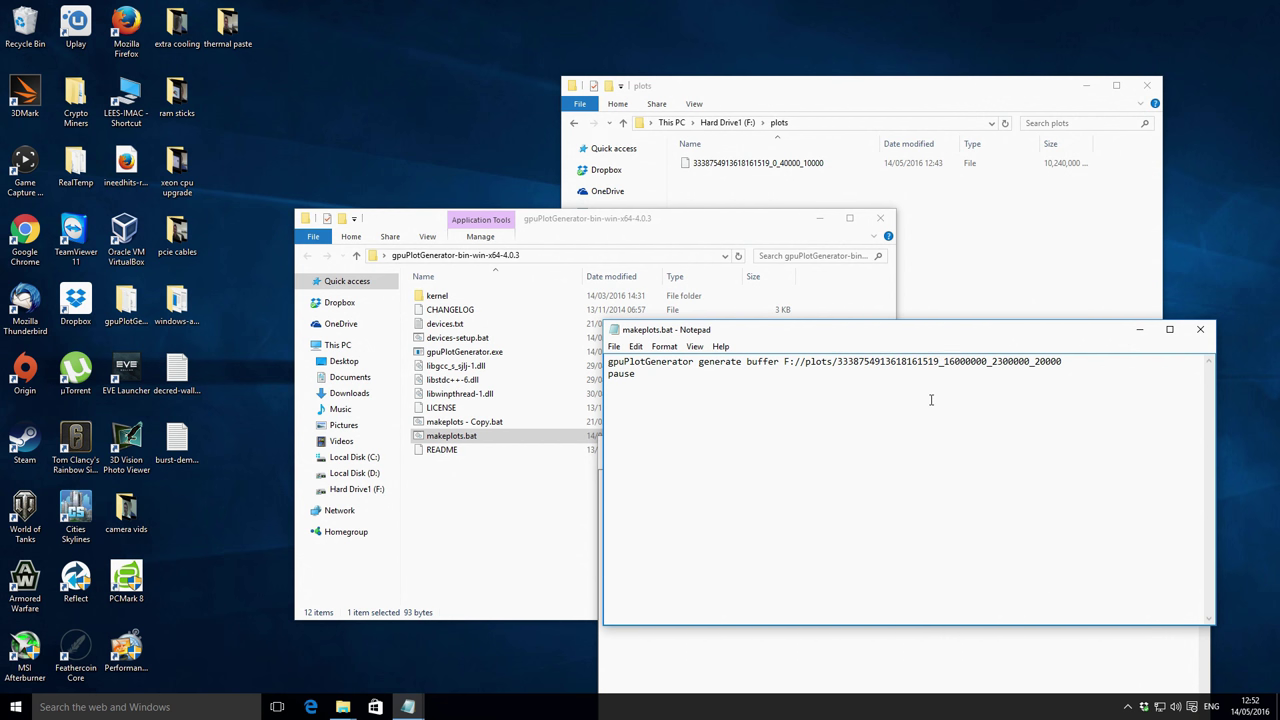
Set both the starting nonce and the number of nonces in the plot command to 40000
{"action": "left_click_drag", "start_coordinate": [939, 362], "coordinate": [946, 362]}
{"action": "key", "text": "Down"}
{"action": "left_click_drag", "start_coordinate": [940, 362], "coordinate": [988, 362]}
{"action": "key", "text": "BackSpace"}
{"action": "type", "text": "40000"}
{"action": "left_click_drag", "start_coordinate": [1014, 362], "coordinate": [985, 372]}
{"action": "key", "text": "BackSpace"}
{"action": "type", "text": "40000"}
Review the stagger value and the pause line in makeplots.bat, and save the file
{"action": "left_click_drag", "start_coordinate": [1006, 362], "coordinate": [1038, 362]}
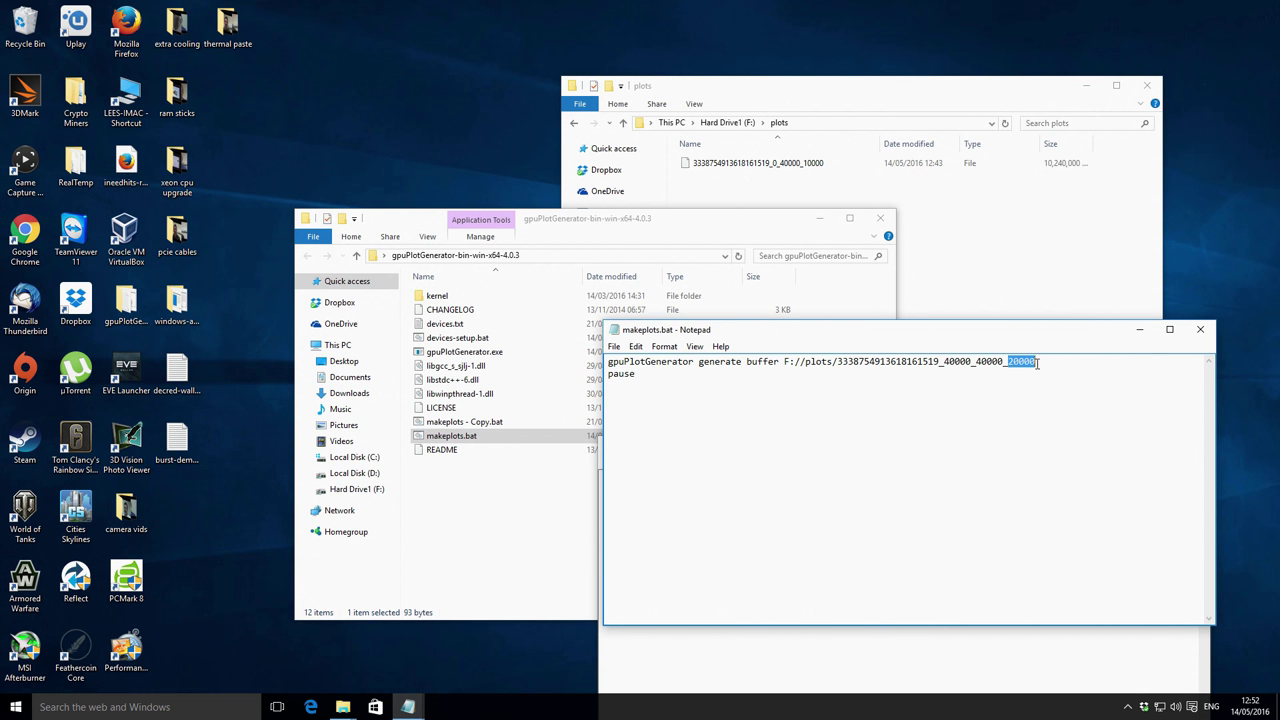
{"action": "left_click", "coordinate": [1040, 364]}
{"action": "left_click_drag", "start_coordinate": [607, 374], "coordinate": [641, 374]}
{"action": "left_click", "coordinate": [641, 374]}
{"action": "left_click", "coordinate": [614, 347]}
{"action": "left_click", "coordinate": [636, 393]}
Run makeplots.bat from the gpuPlotGenerator folder and move its console window so the progress stays readable
{"action": "left_click", "coordinate": [537, 516]}
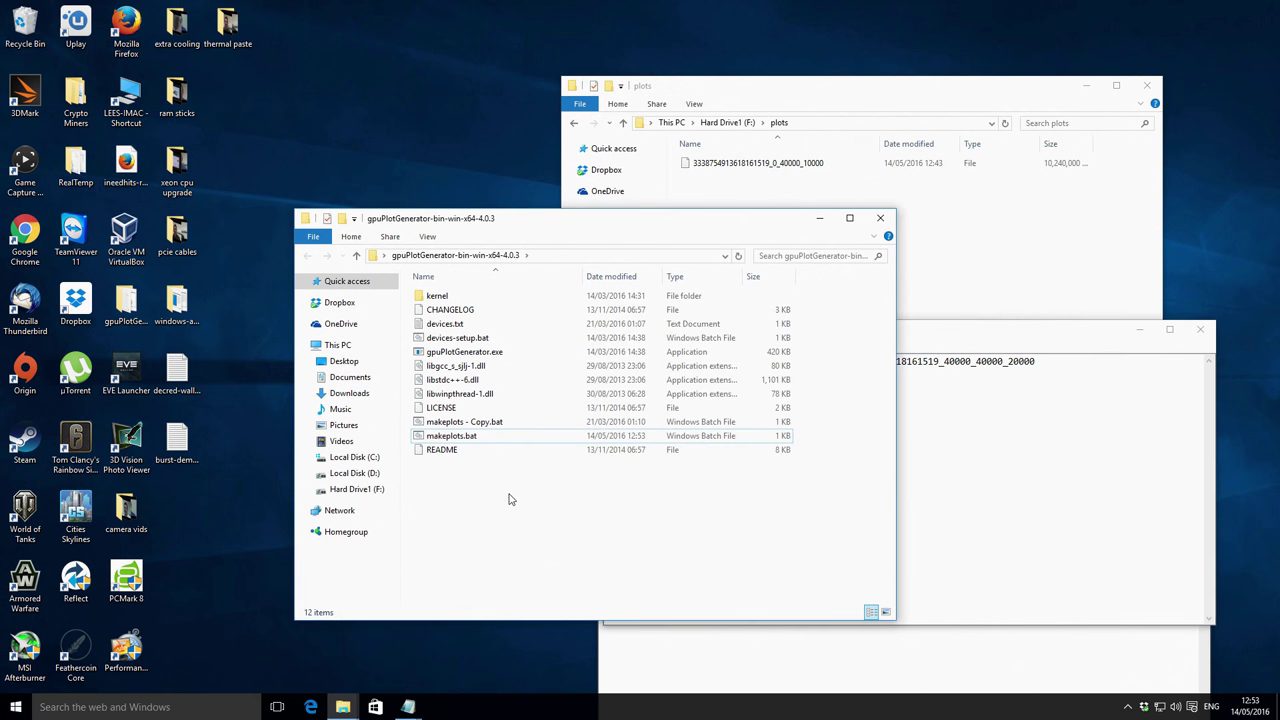
{"action": "double_click", "coordinate": [466, 437]}
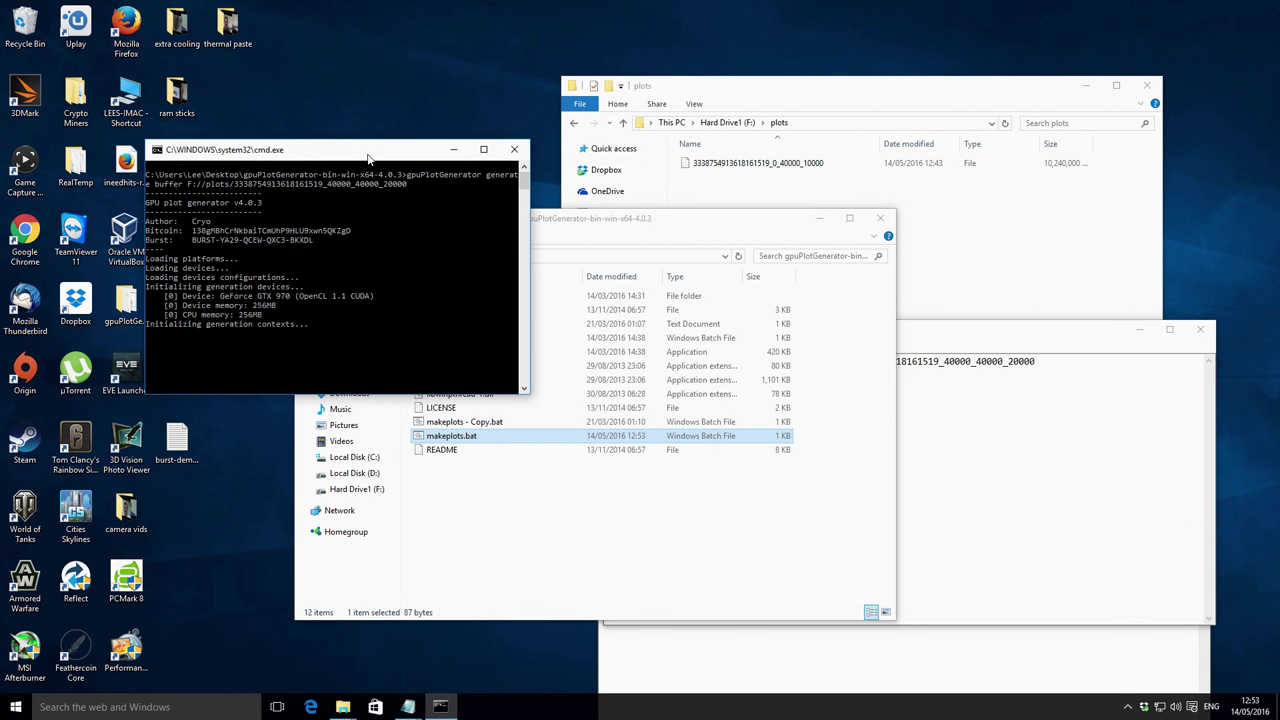
{"action": "left_click_drag", "start_coordinate": [369, 157], "coordinate": [516, 133]}
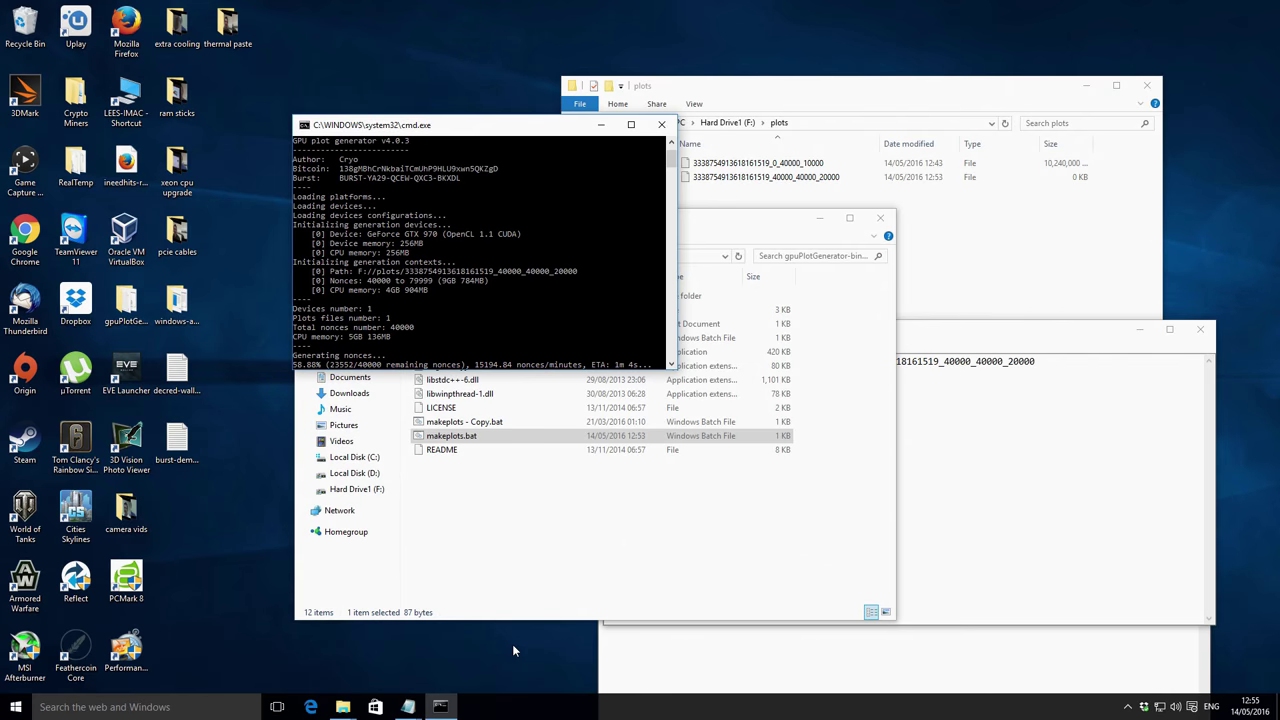
Check the CPU and memory usage of gpuPlotGenerator.exe in Task Manager, closing it again
{"action": "key", "text": "ctrl+alt+Delete"}
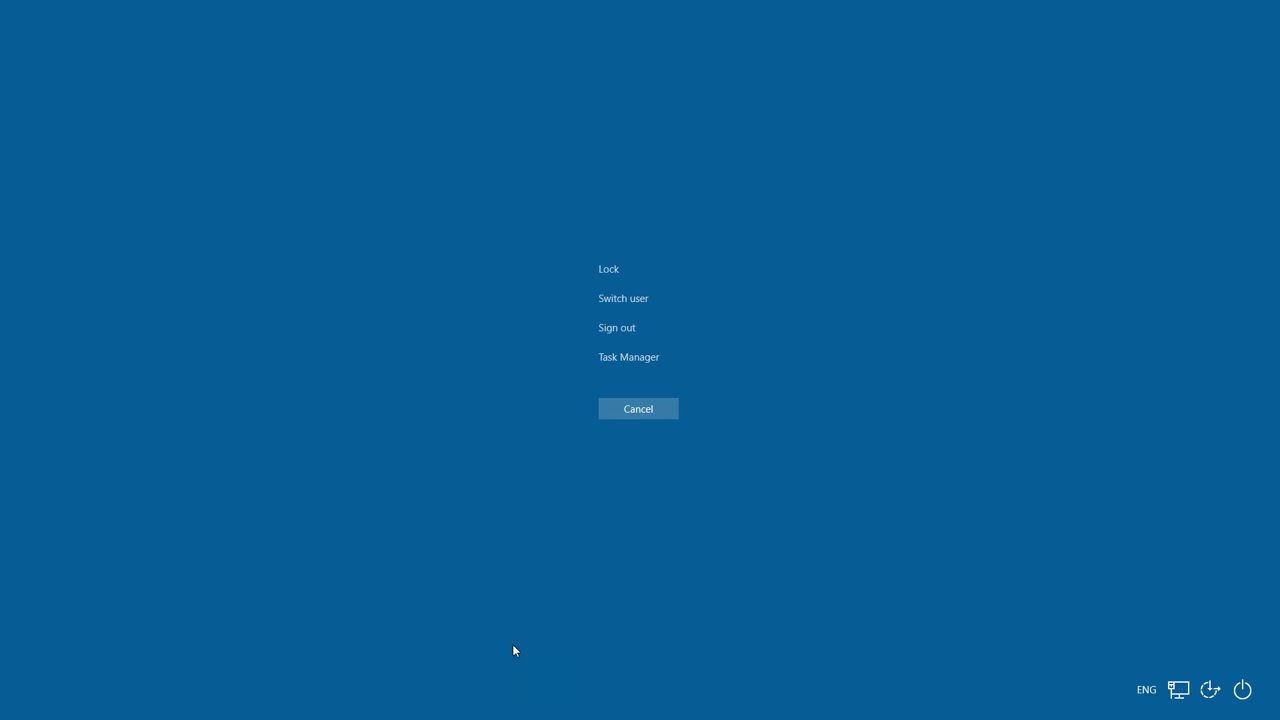
{"action": "left_click", "coordinate": [630, 357]}
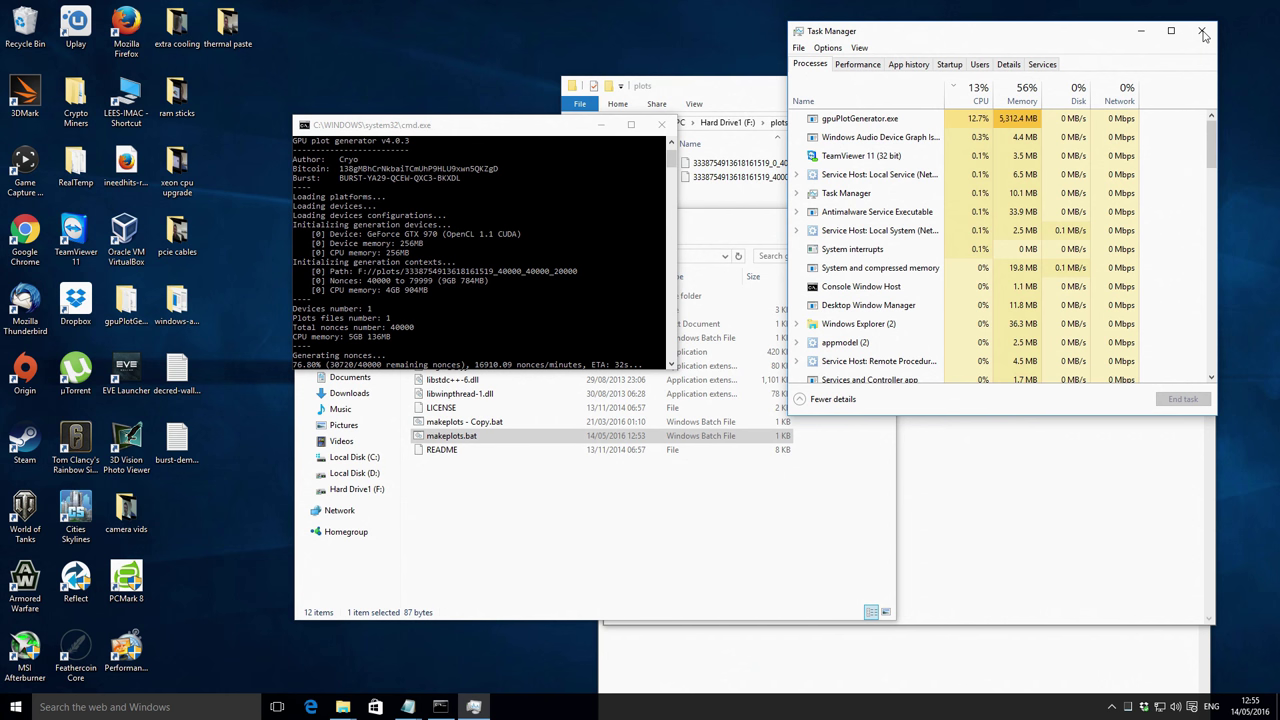
{"action": "left_click", "coordinate": [1203, 33]}
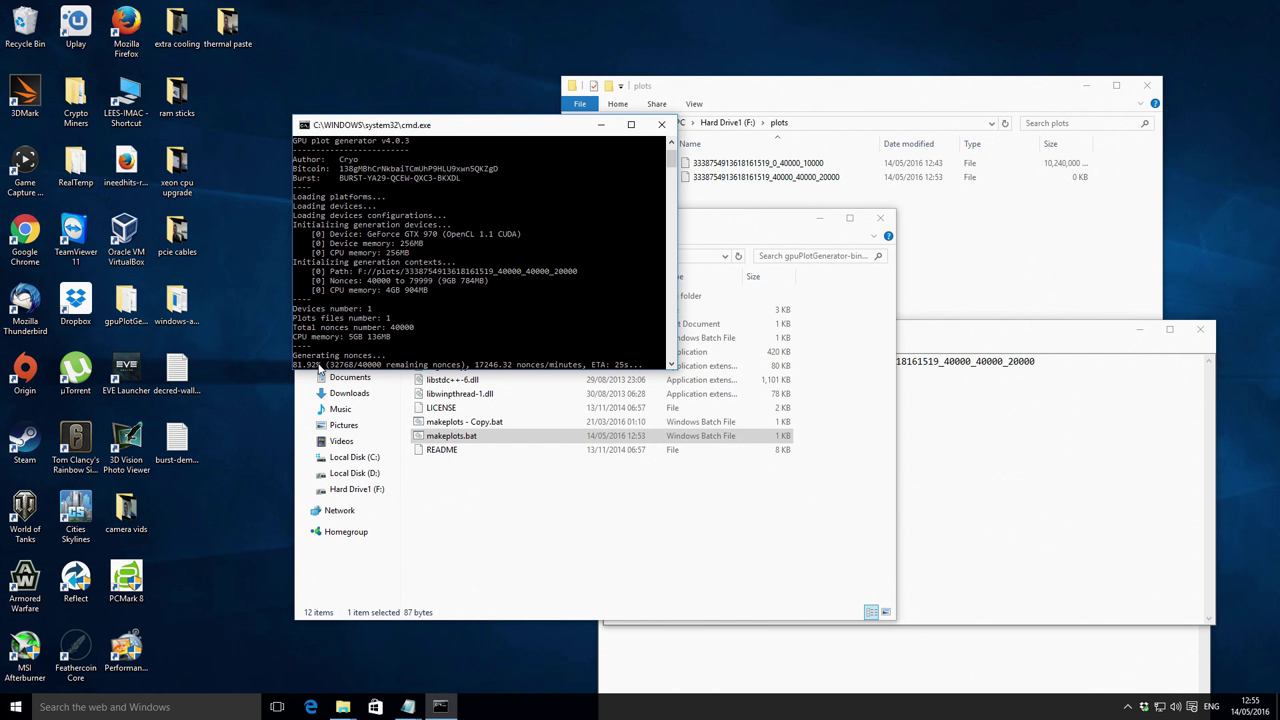
Check the generator's console output and inspect the new plot file's size in the plots folder on drive F
{"action": "left_click", "coordinate": [930, 226]}
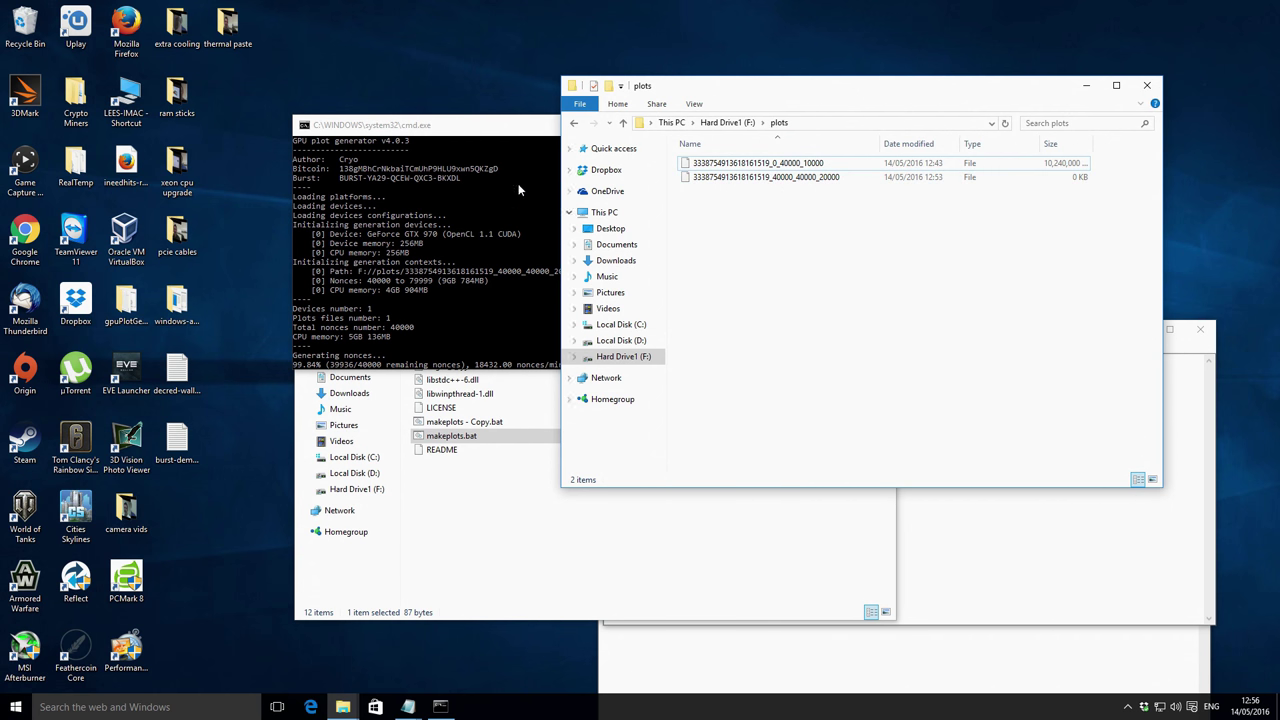
{"action": "left_click", "coordinate": [550, 295]}
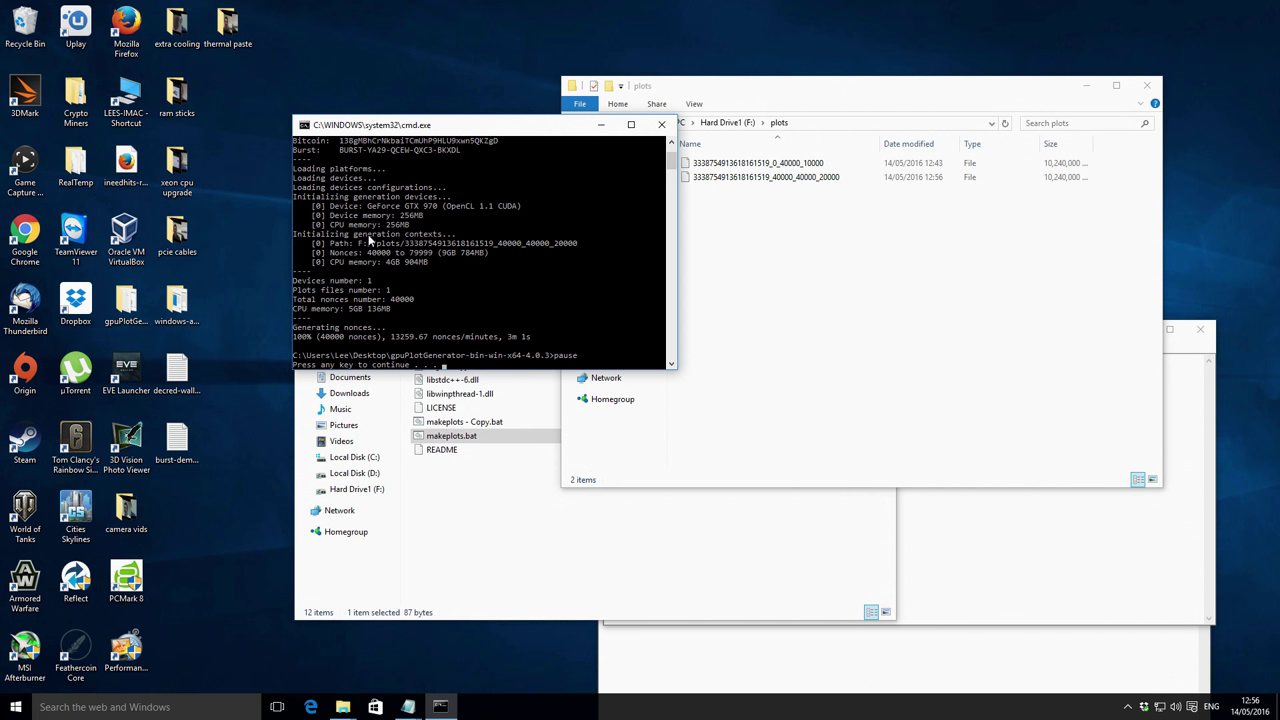
{"action": "left_click", "coordinate": [814, 268]}
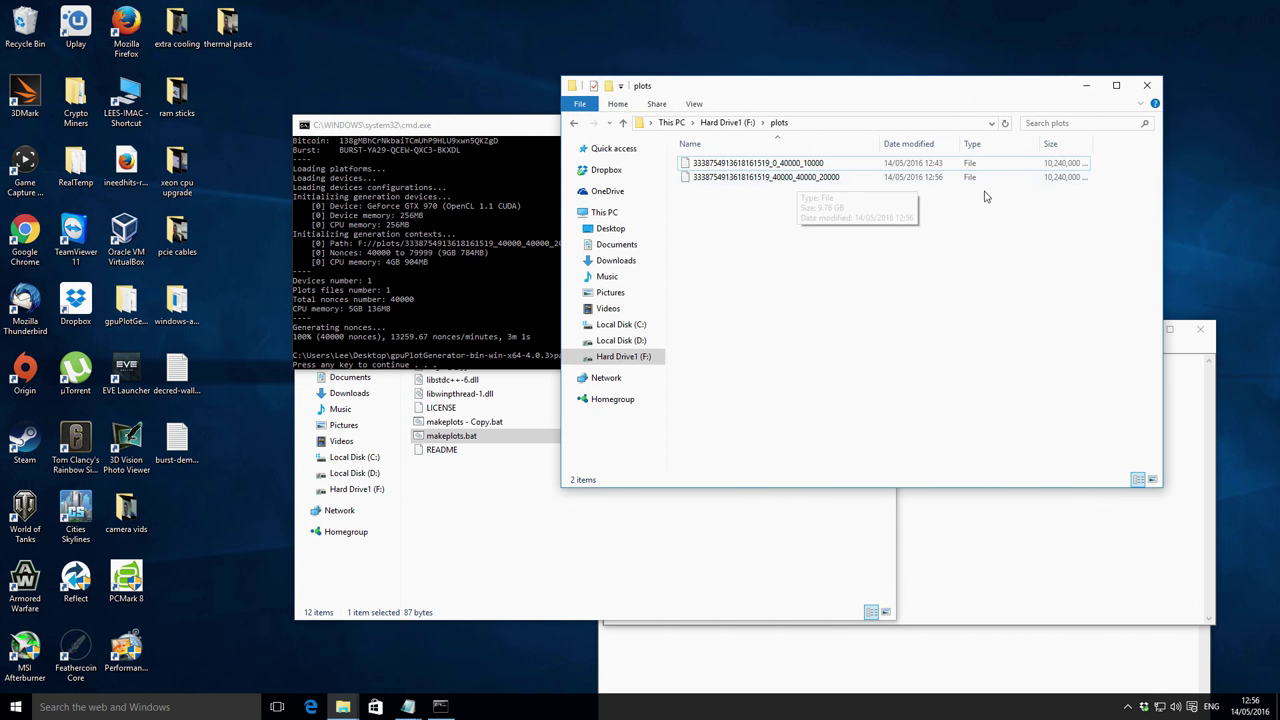
{"action": "left_click", "coordinate": [844, 184]}
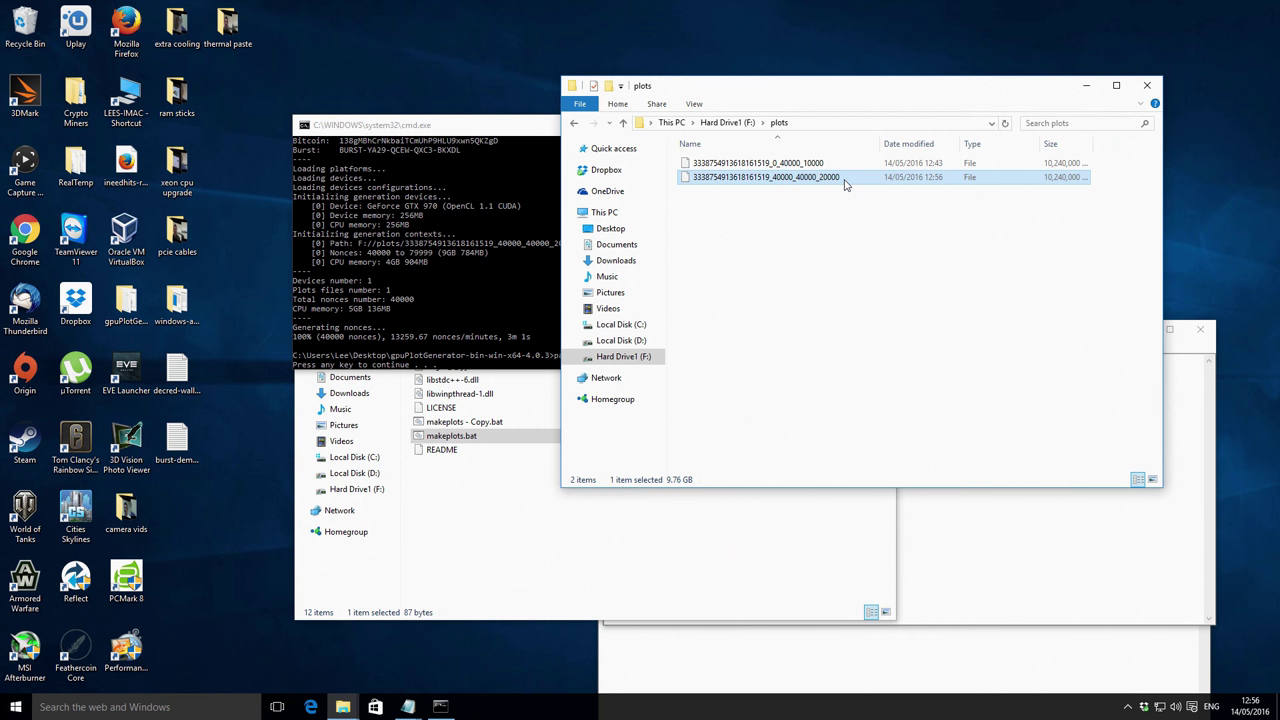